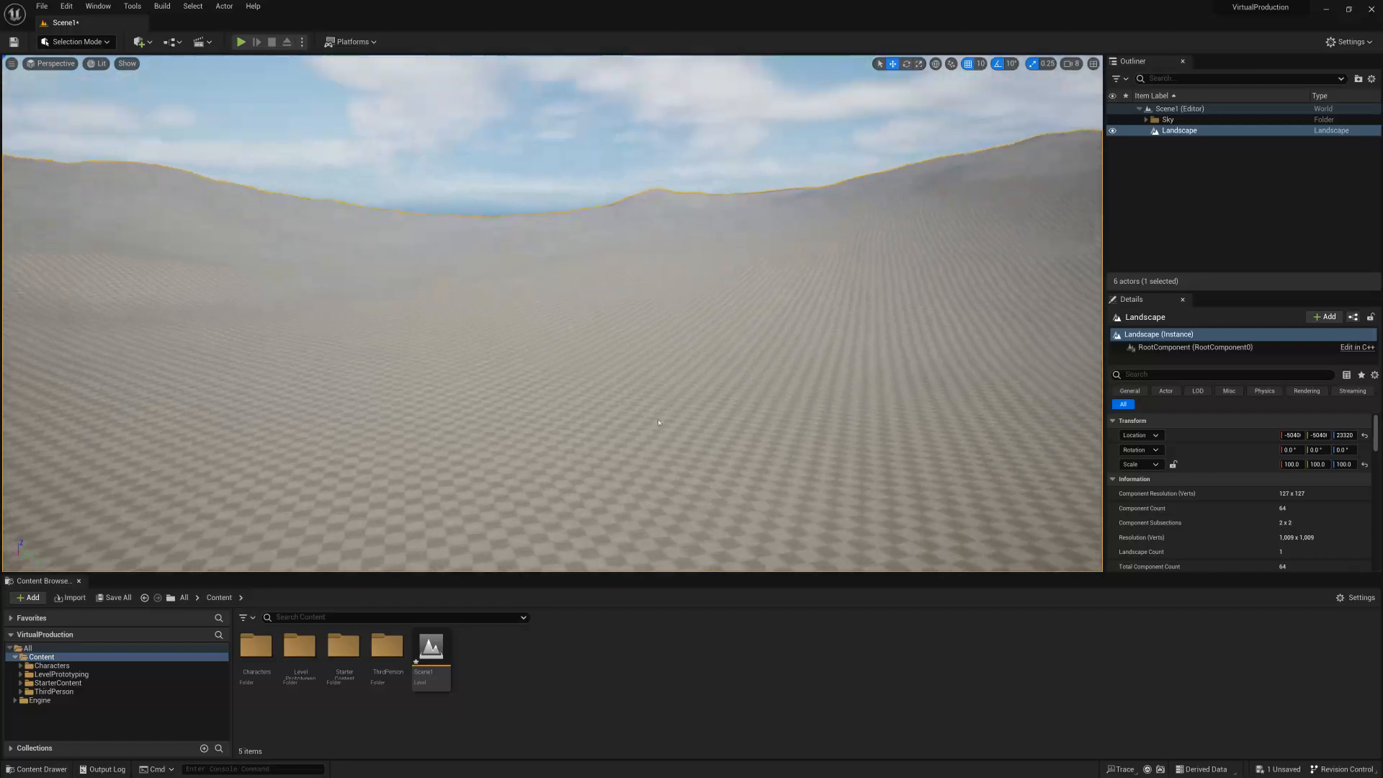
right_drag(734, 437, 570, 430)
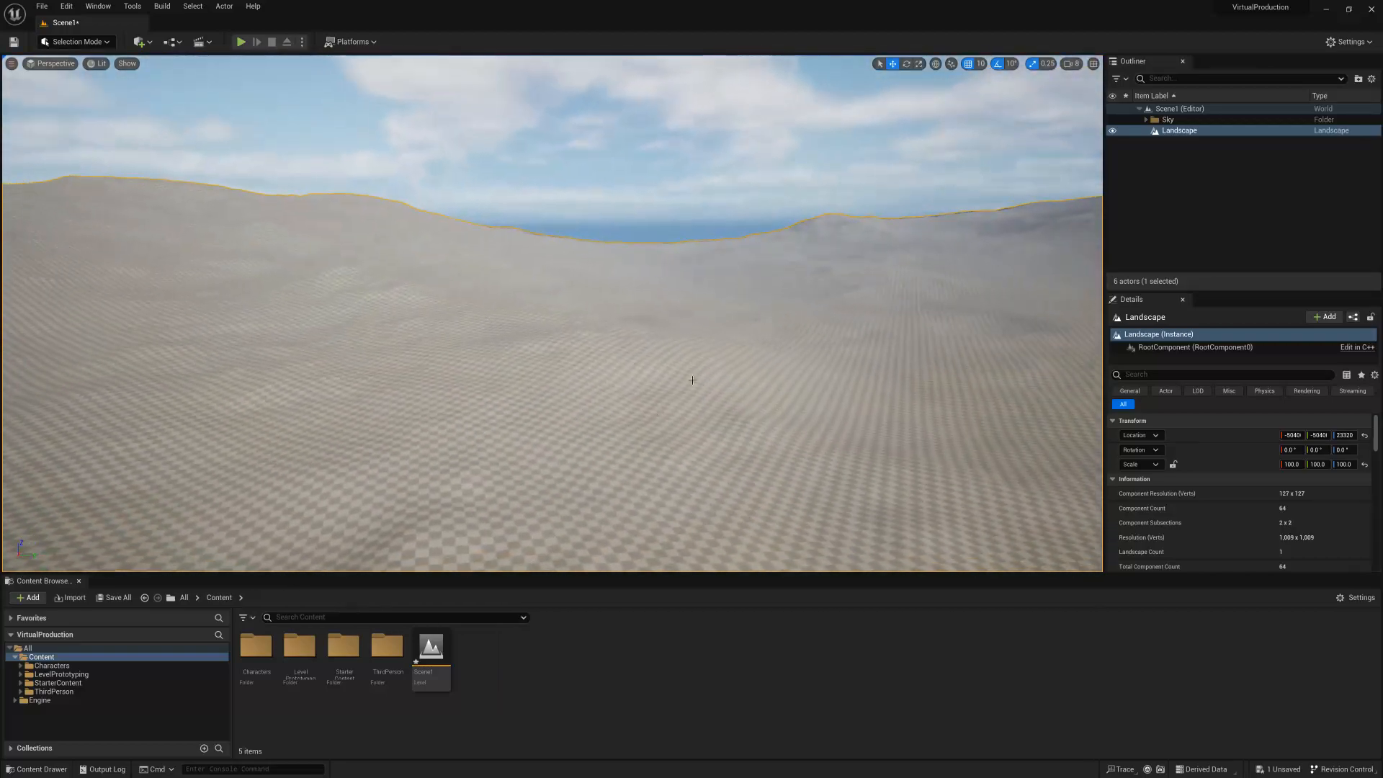
right_drag(595, 281, 890, 290)
right_drag(603, 402, 616, 472)
right_drag(296, 389, 422, 382)
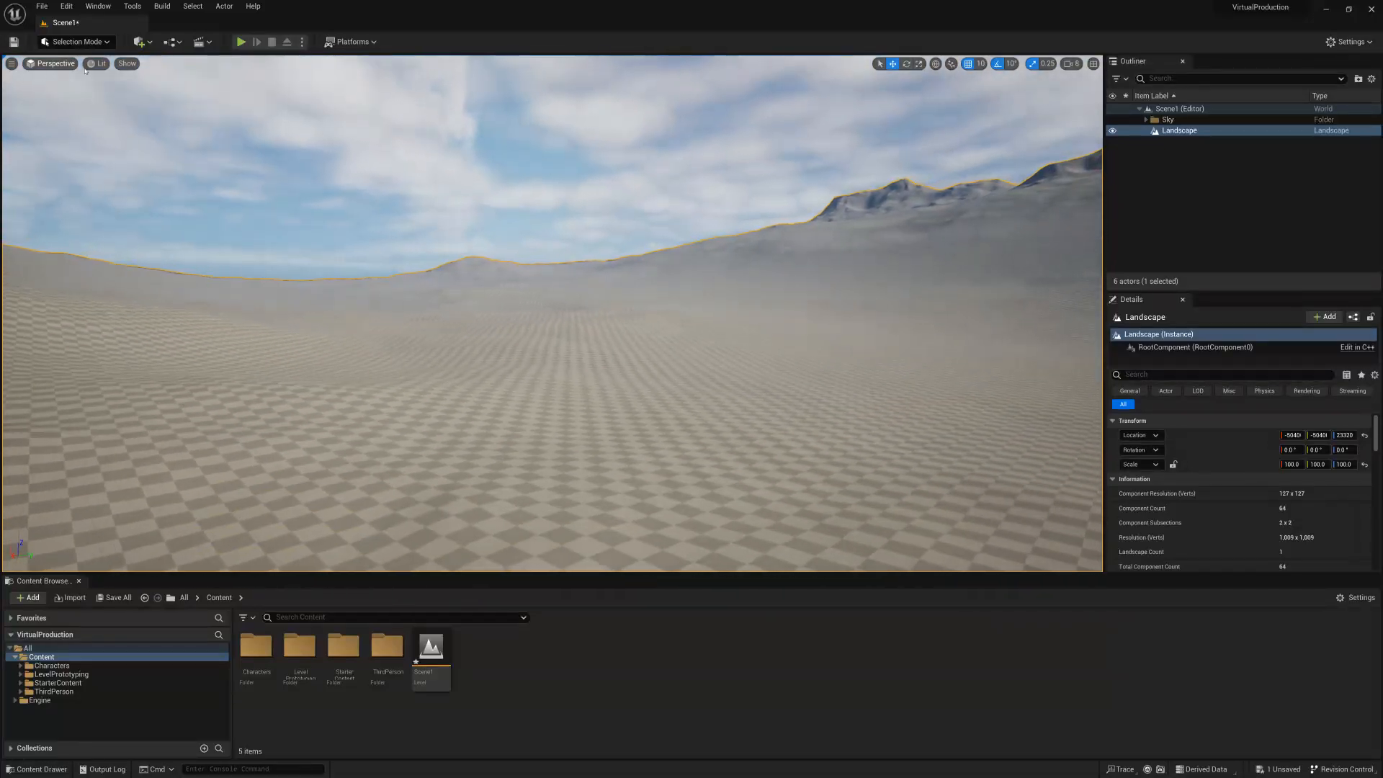
Switch to Brush Editing mode and open Place Actors as a tab in front of the brush tools.
click(81, 41)
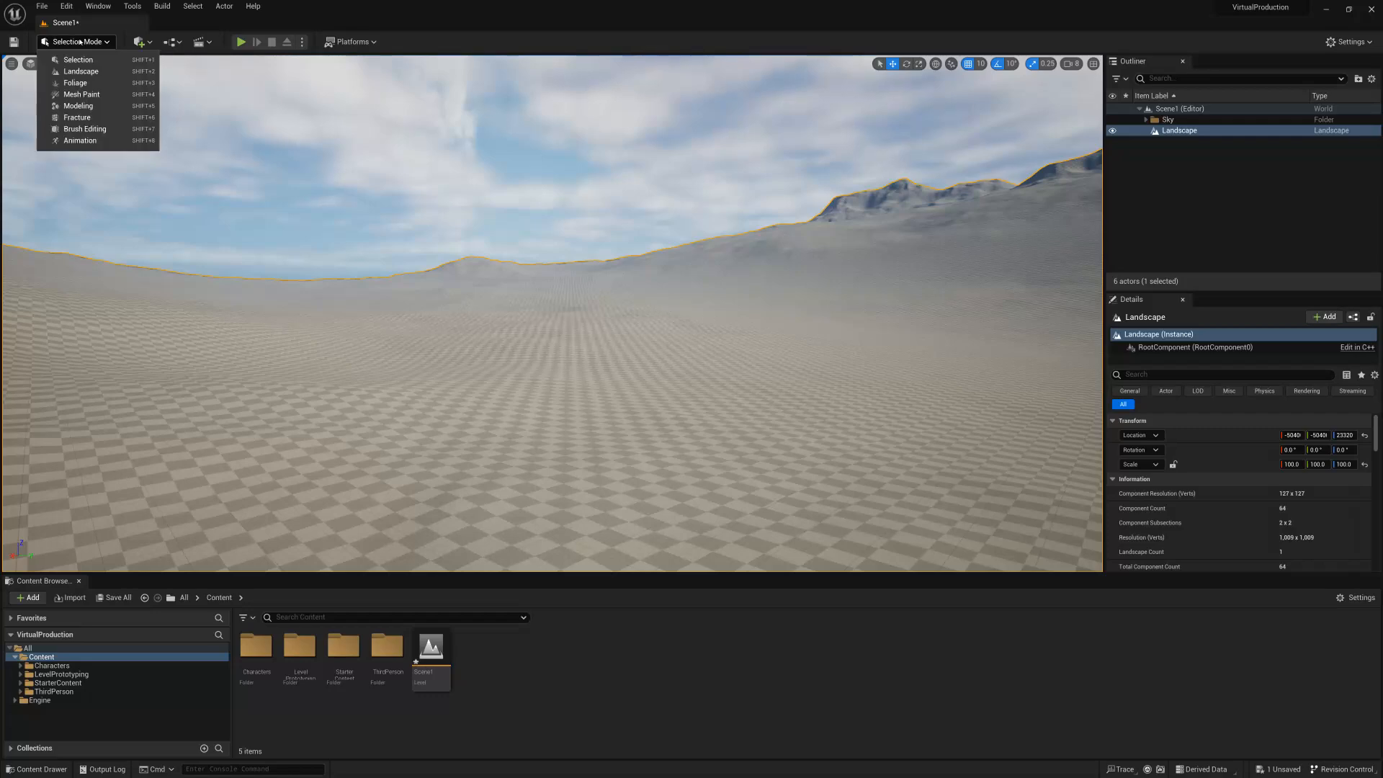
click(85, 129)
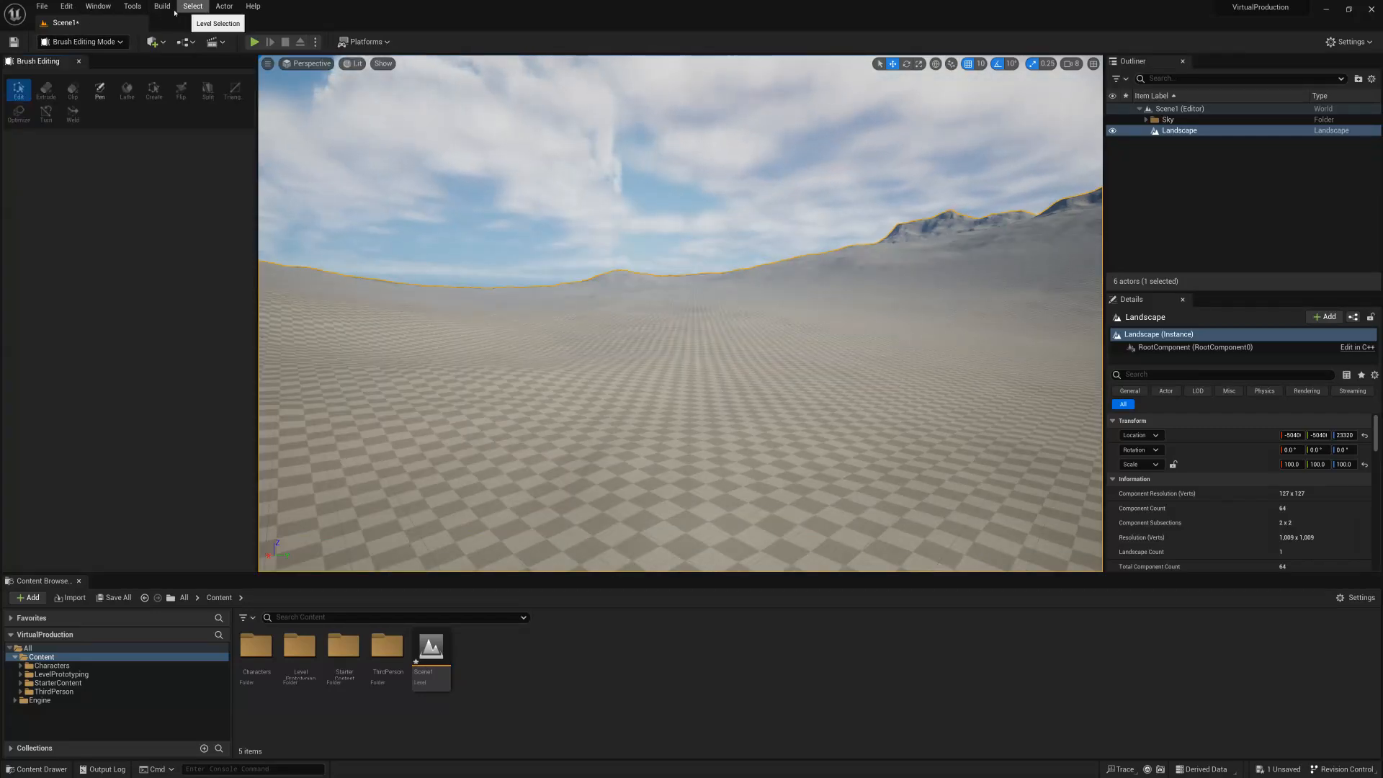
click(94, 13)
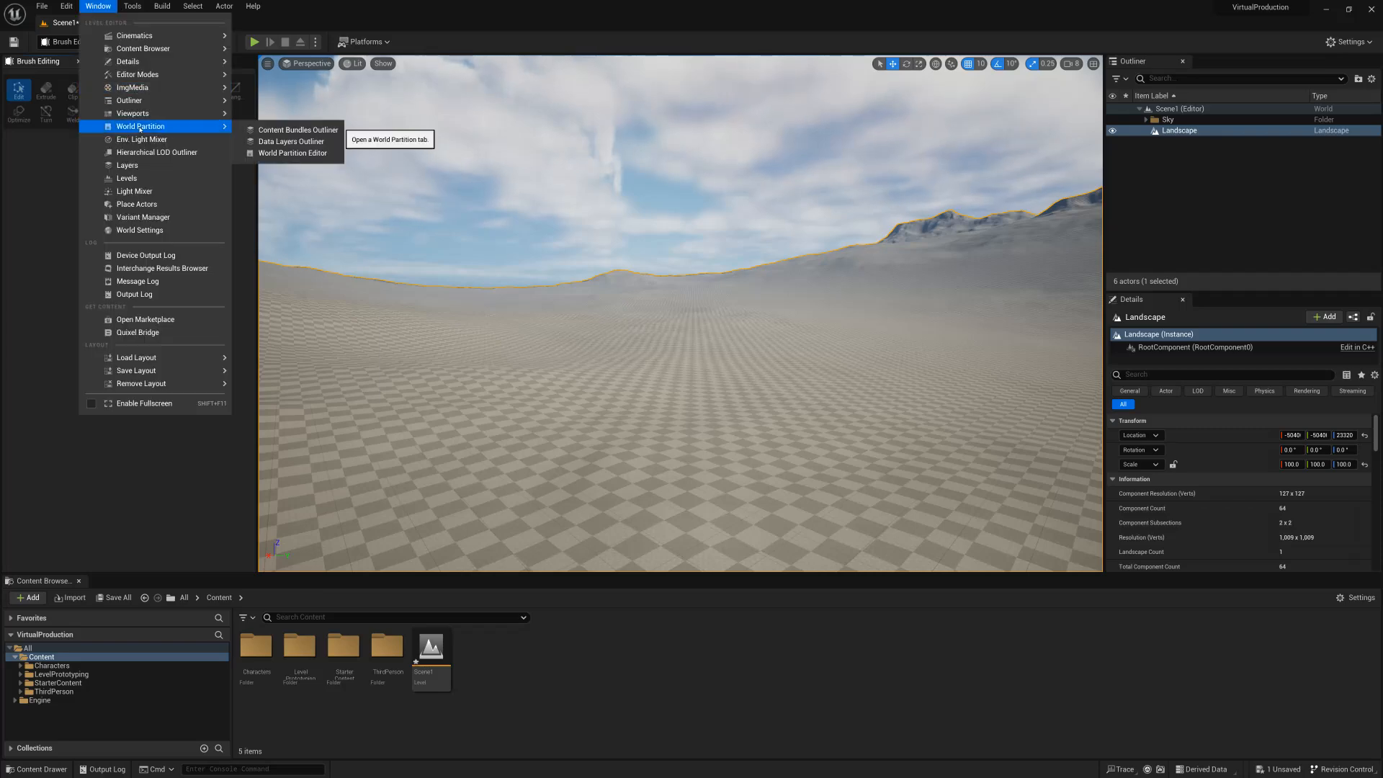
mouse_move(134, 81)
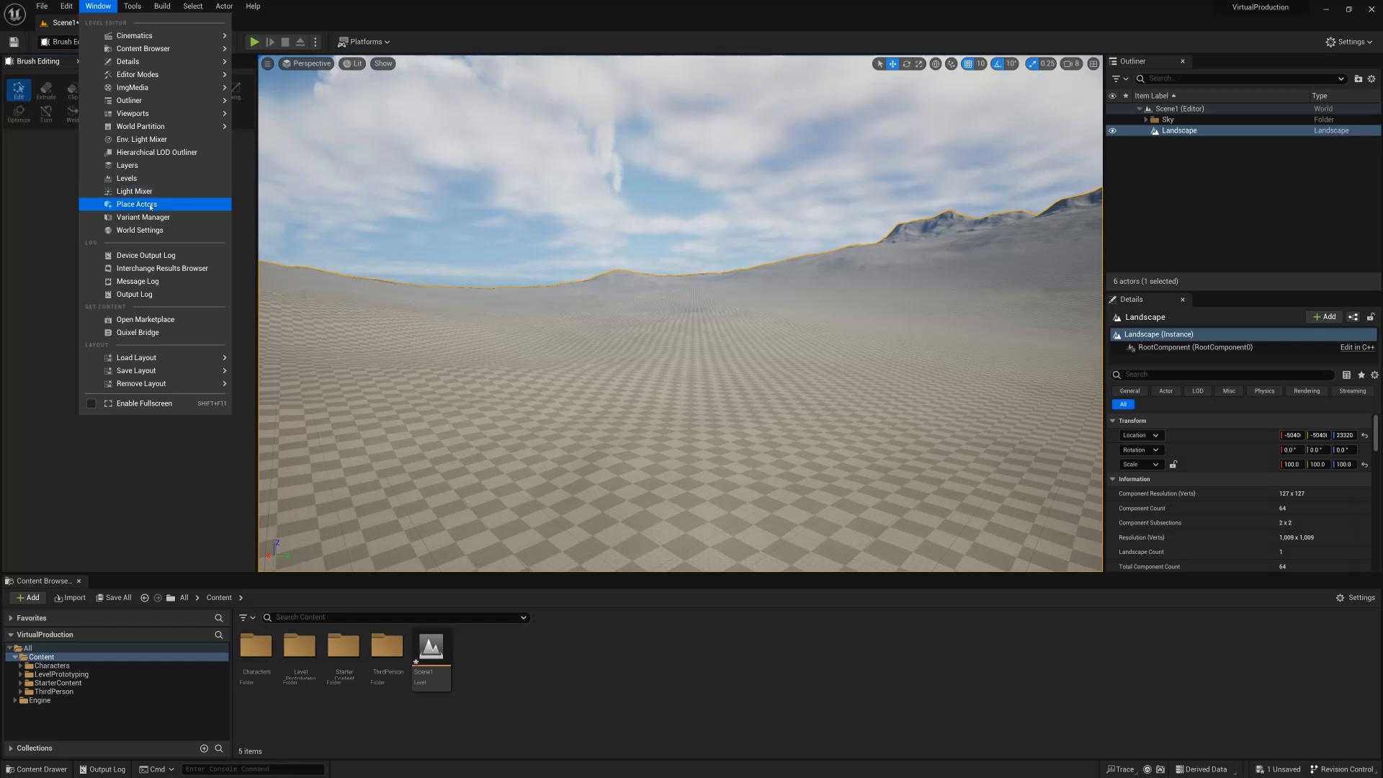
click(144, 205)
drag(38, 62, 148, 65)
click(60, 62)
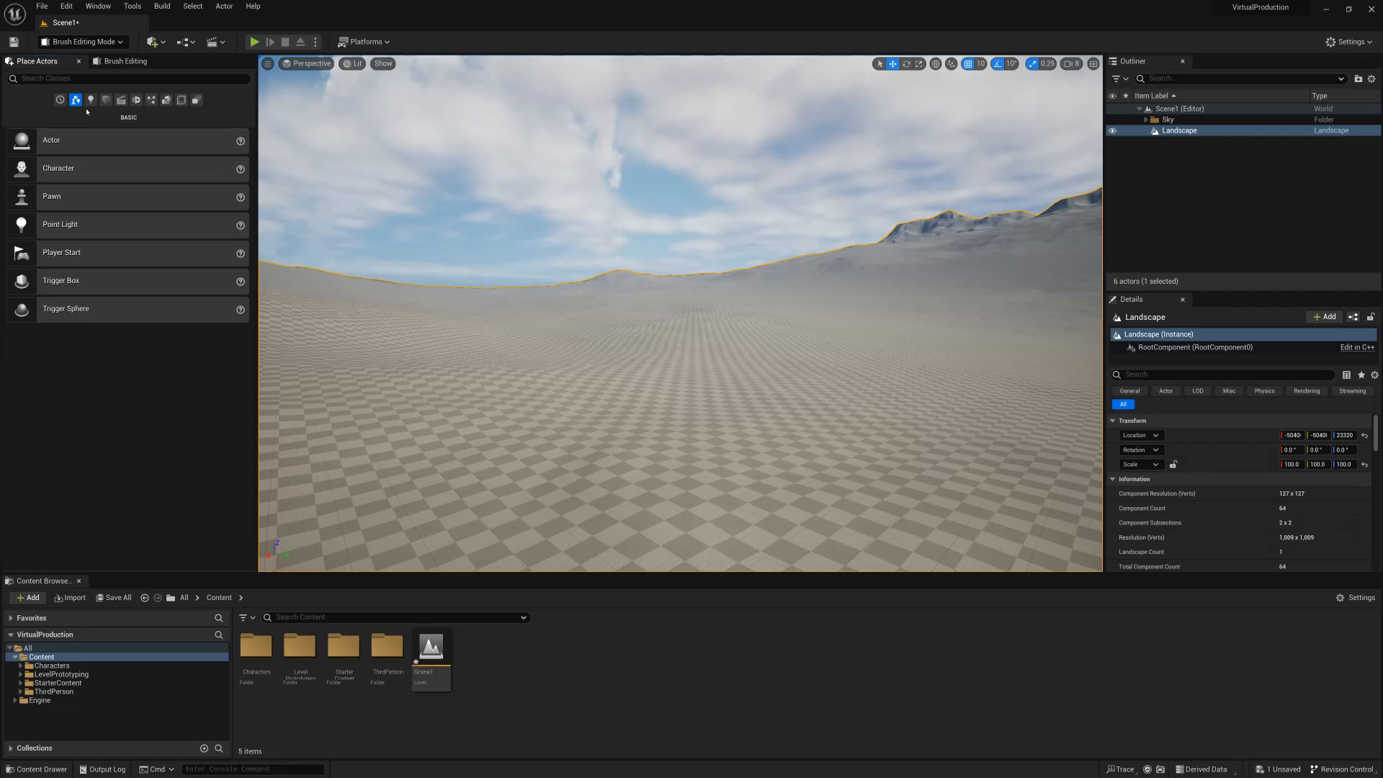
Place a basic Cube from the Shapes category on the landscape and delete it again.
click(105, 101)
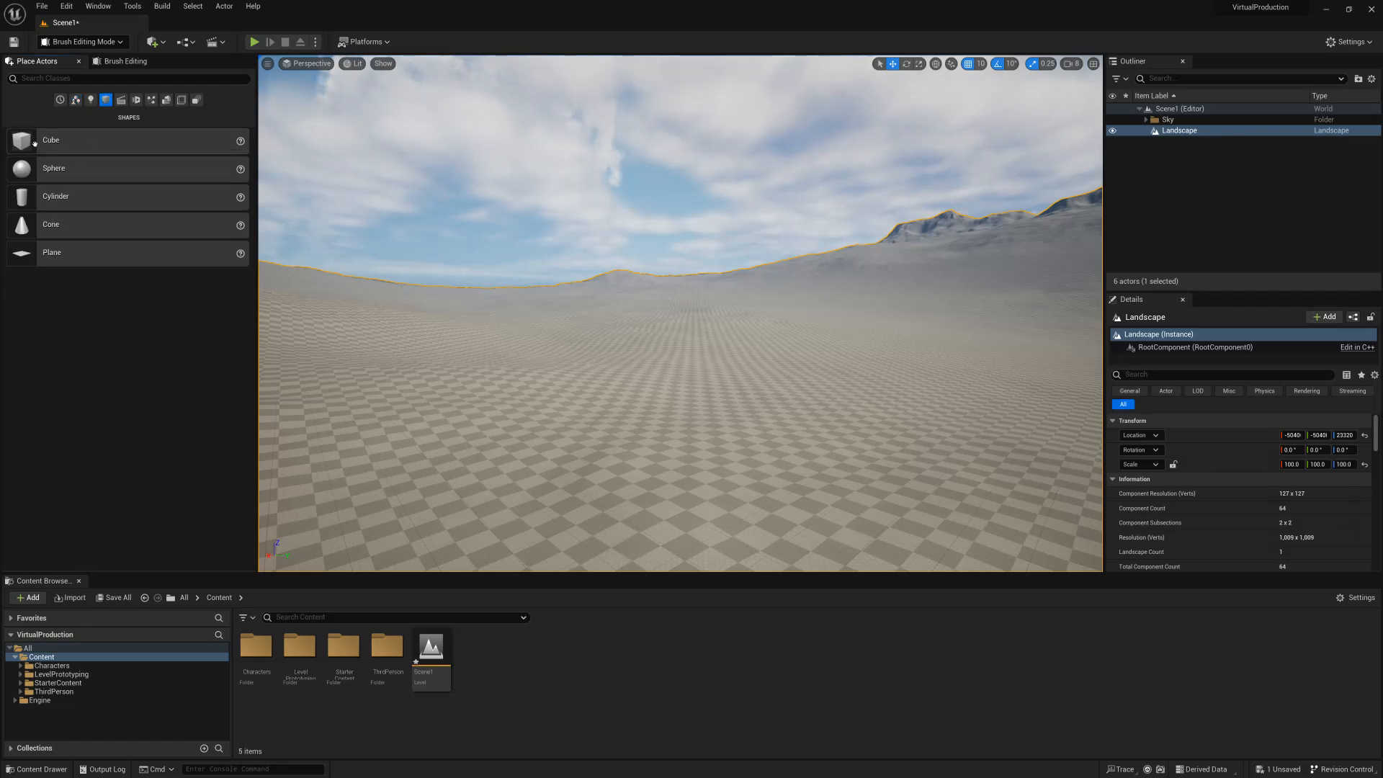
drag(12, 148, 634, 465)
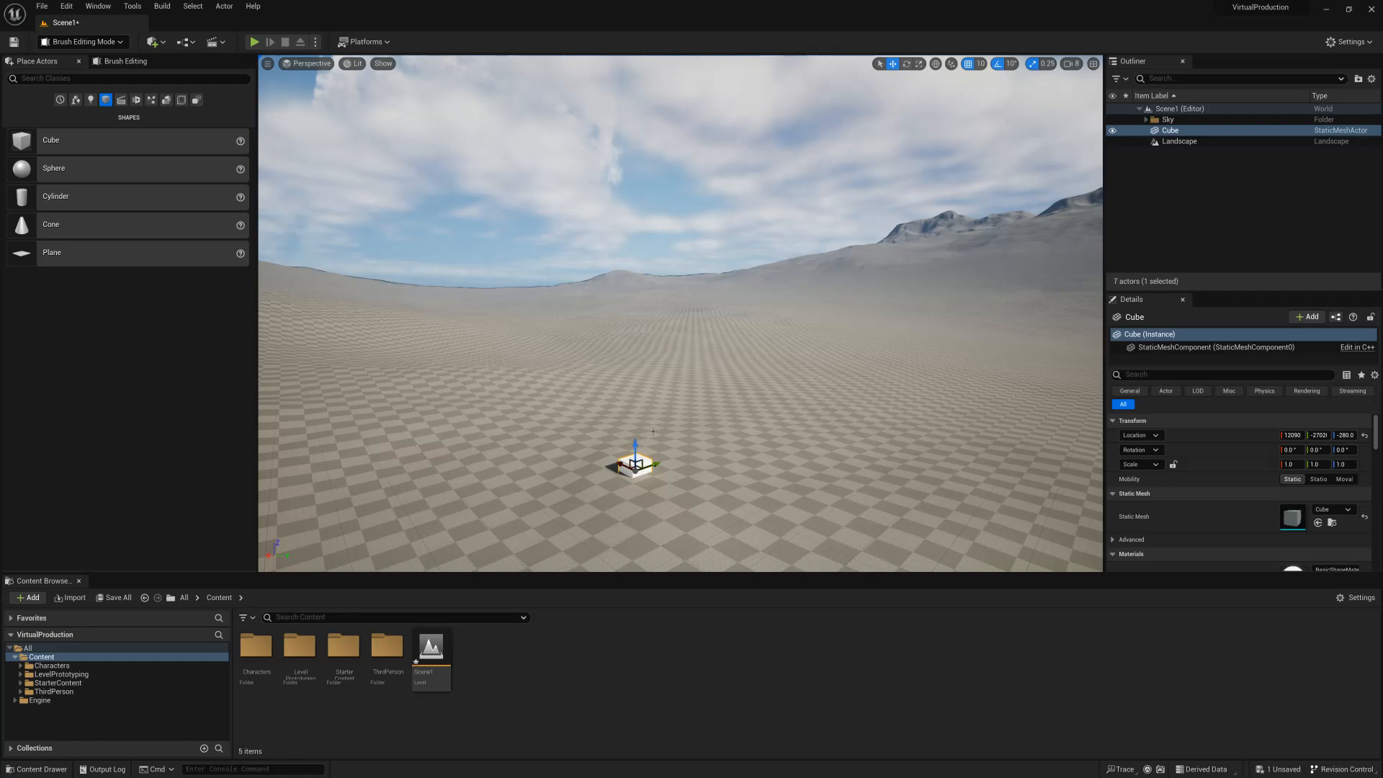
key(Delete)
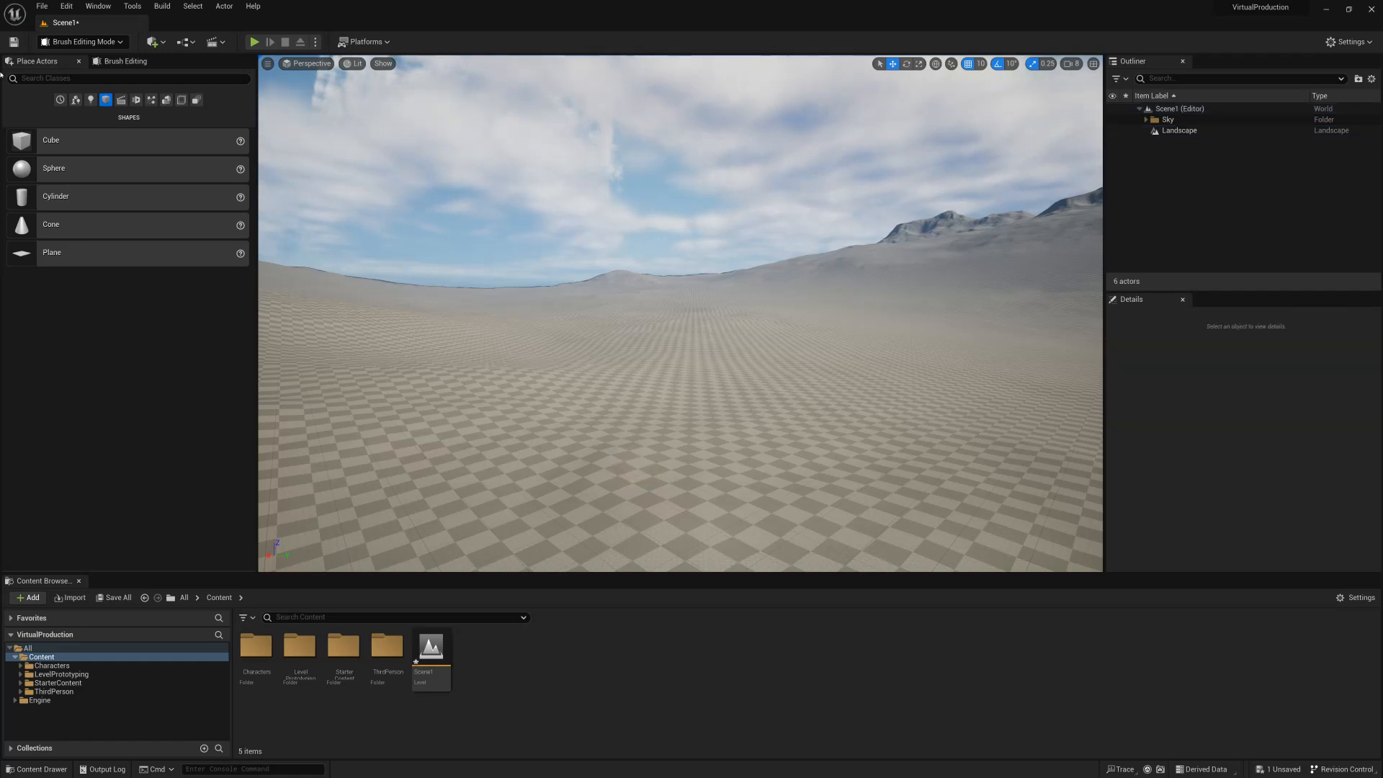
Place a Box brush from the Geometry category on the landscape and bring it into close view.
click(166, 100)
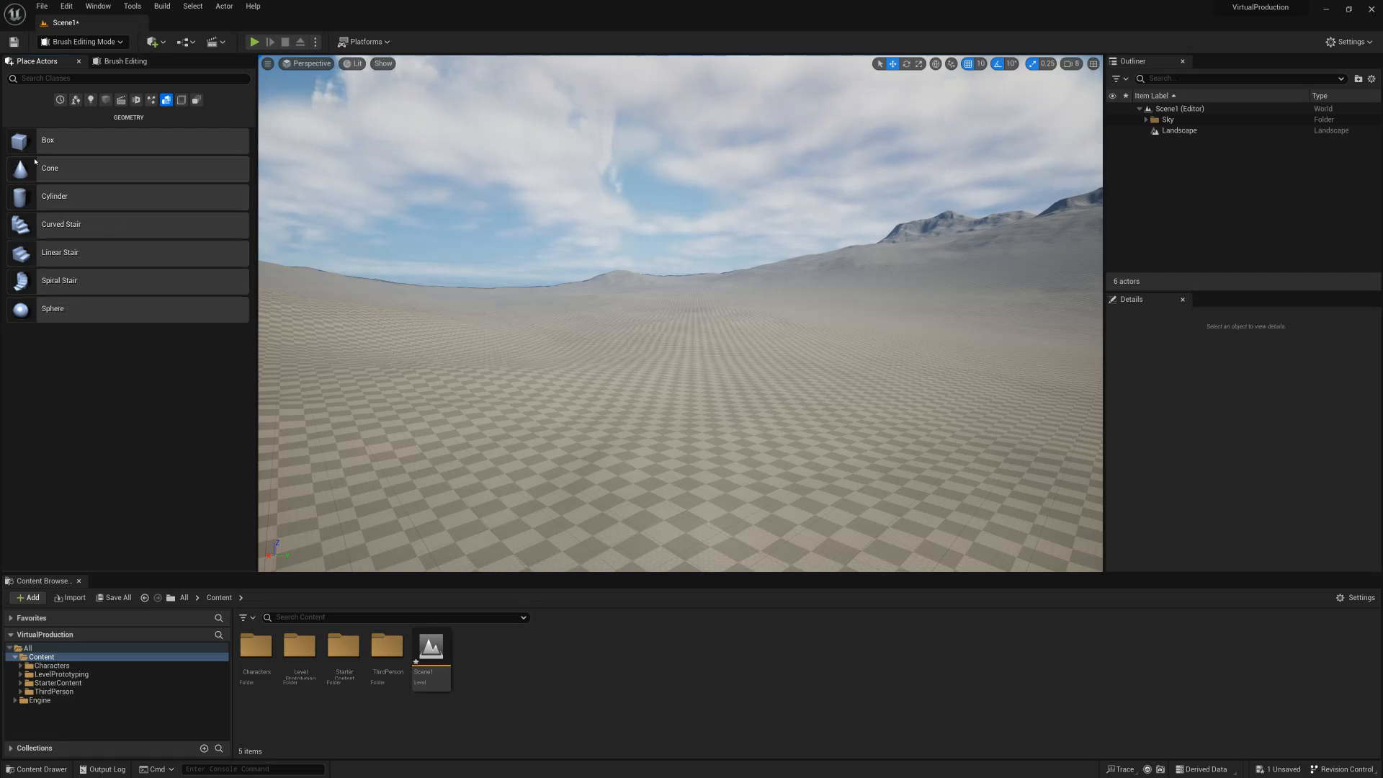
mouse_move(27, 147)
mouse_down()
mouse_move(185, 241)
mouse_move(451, 349)
mouse_move(571, 463)
mouse_up()
key(w)
right_drag(423, 499, 423, 498)
key(q)
right_drag(504, 435, 504, 434)
key(e)
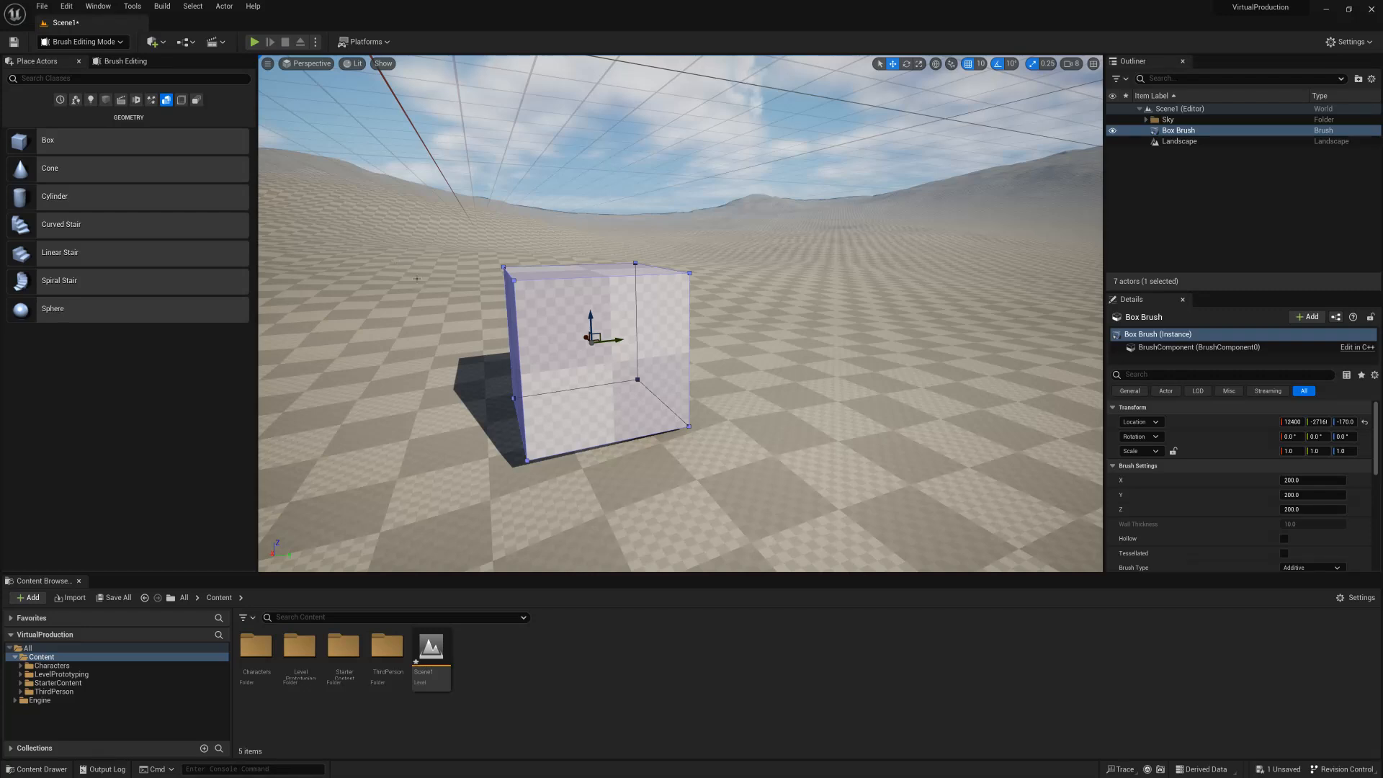
Close the Brush Editing tools and choose Brush Editing as the active mode again.
click(144, 62)
click(166, 62)
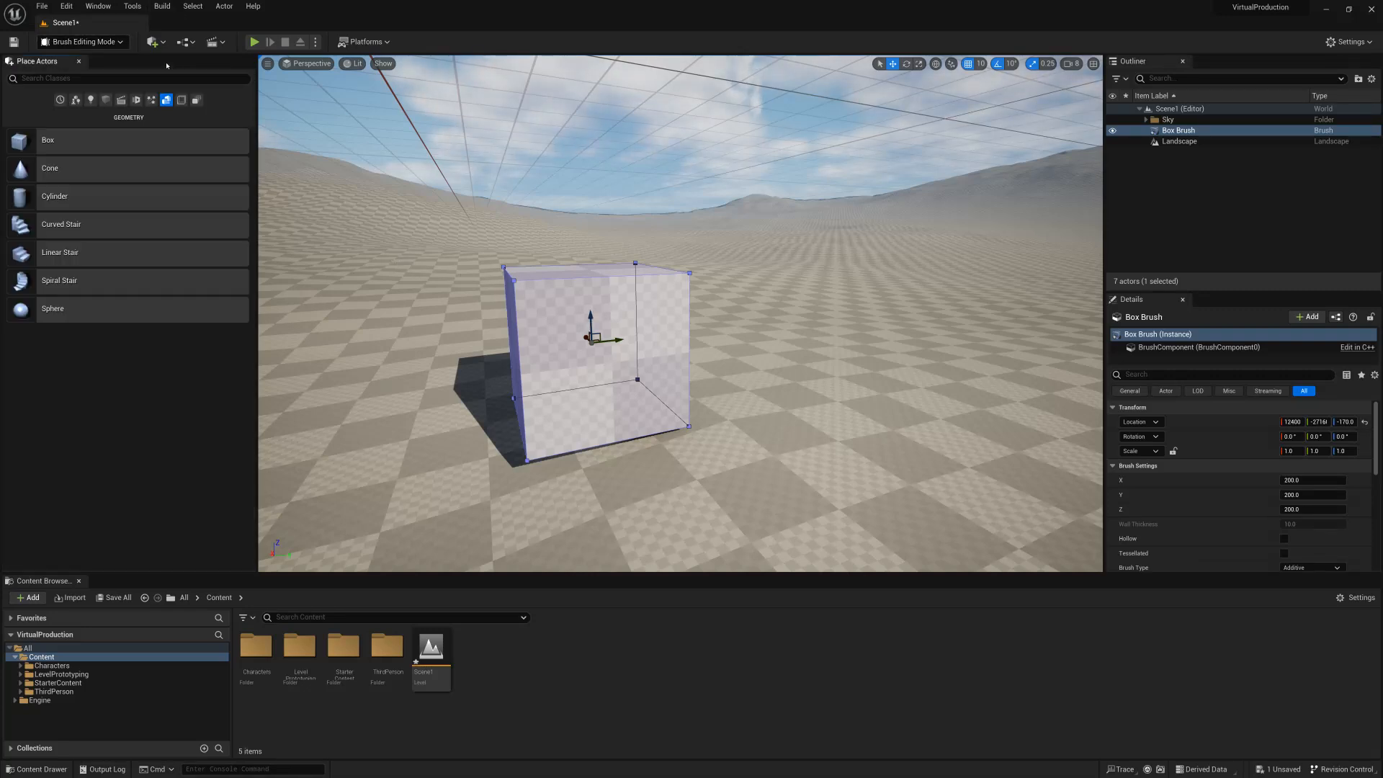
click(83, 42)
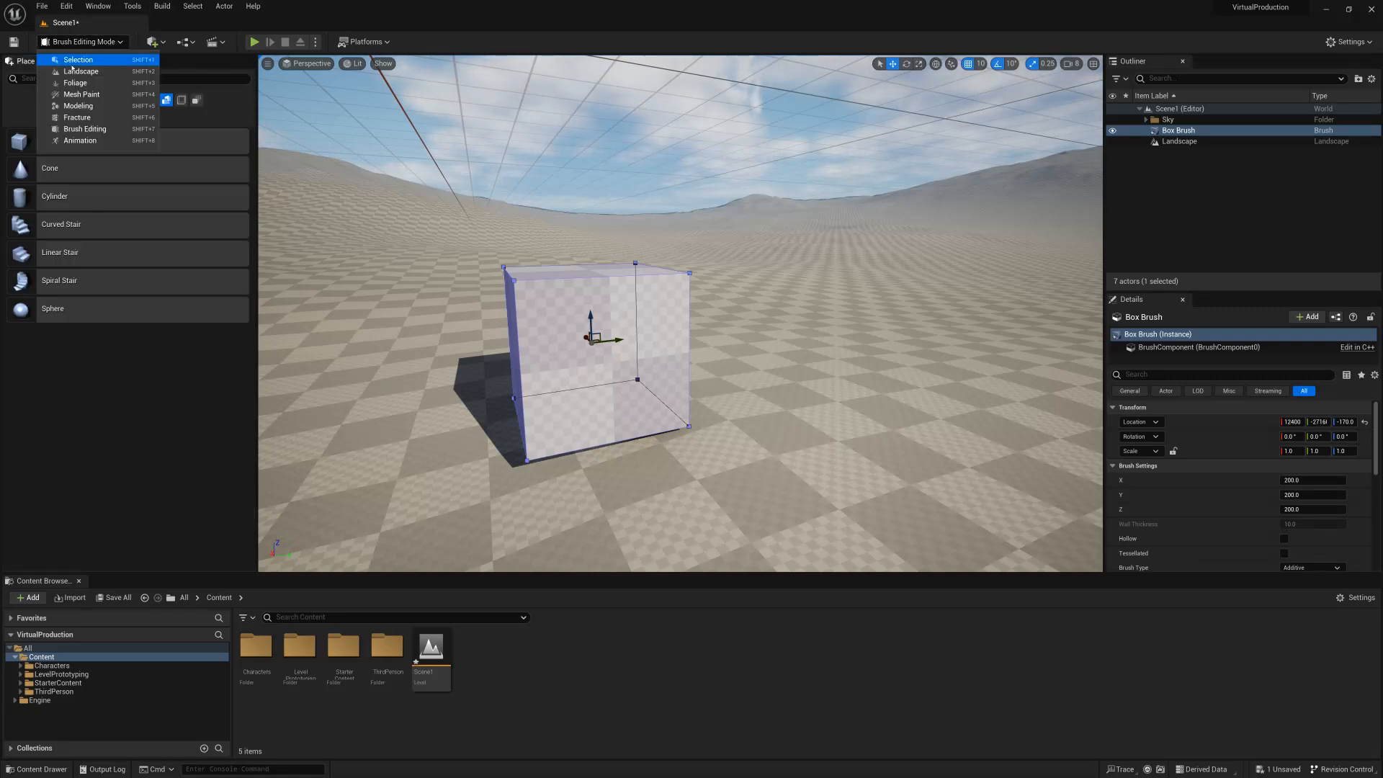
click(93, 130)
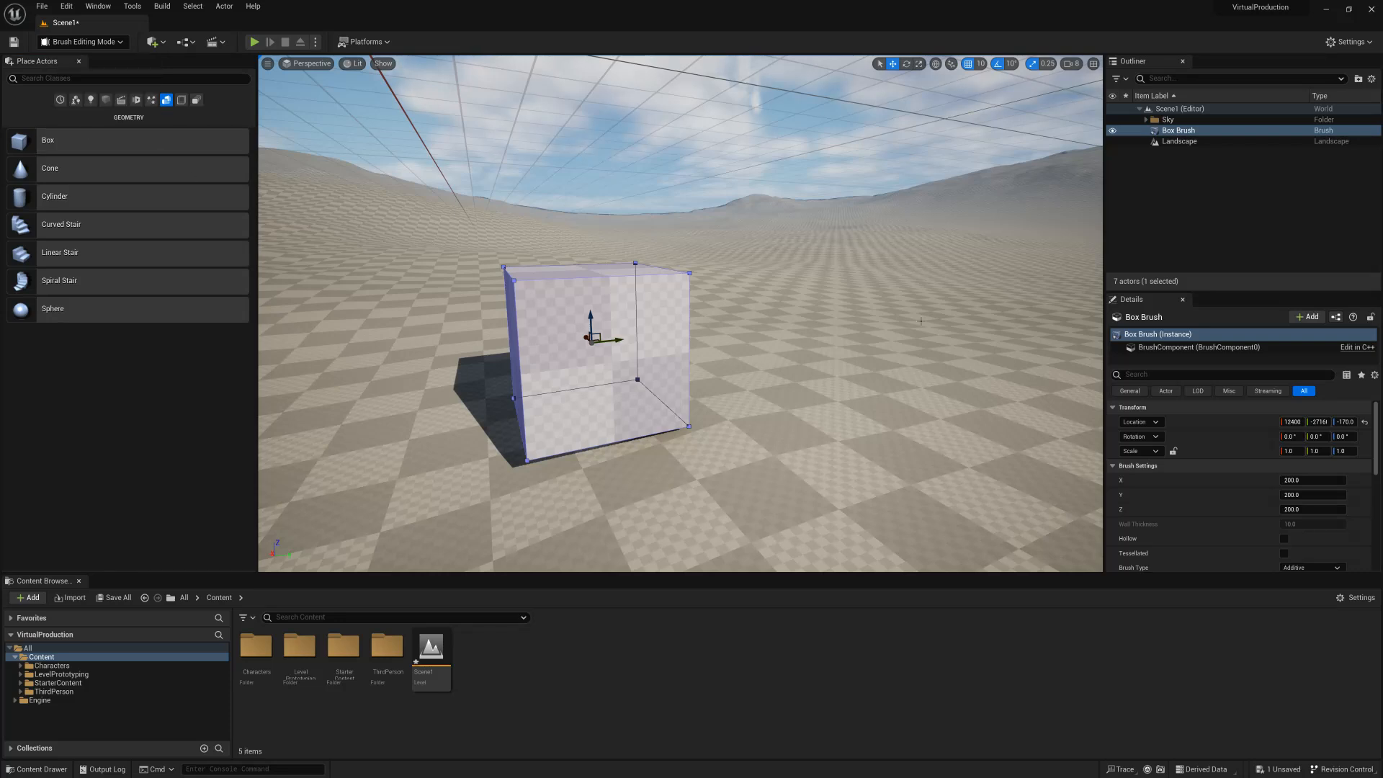
Pull the box brush's front face outward and raise its top face to make the box larger.
click(618, 335)
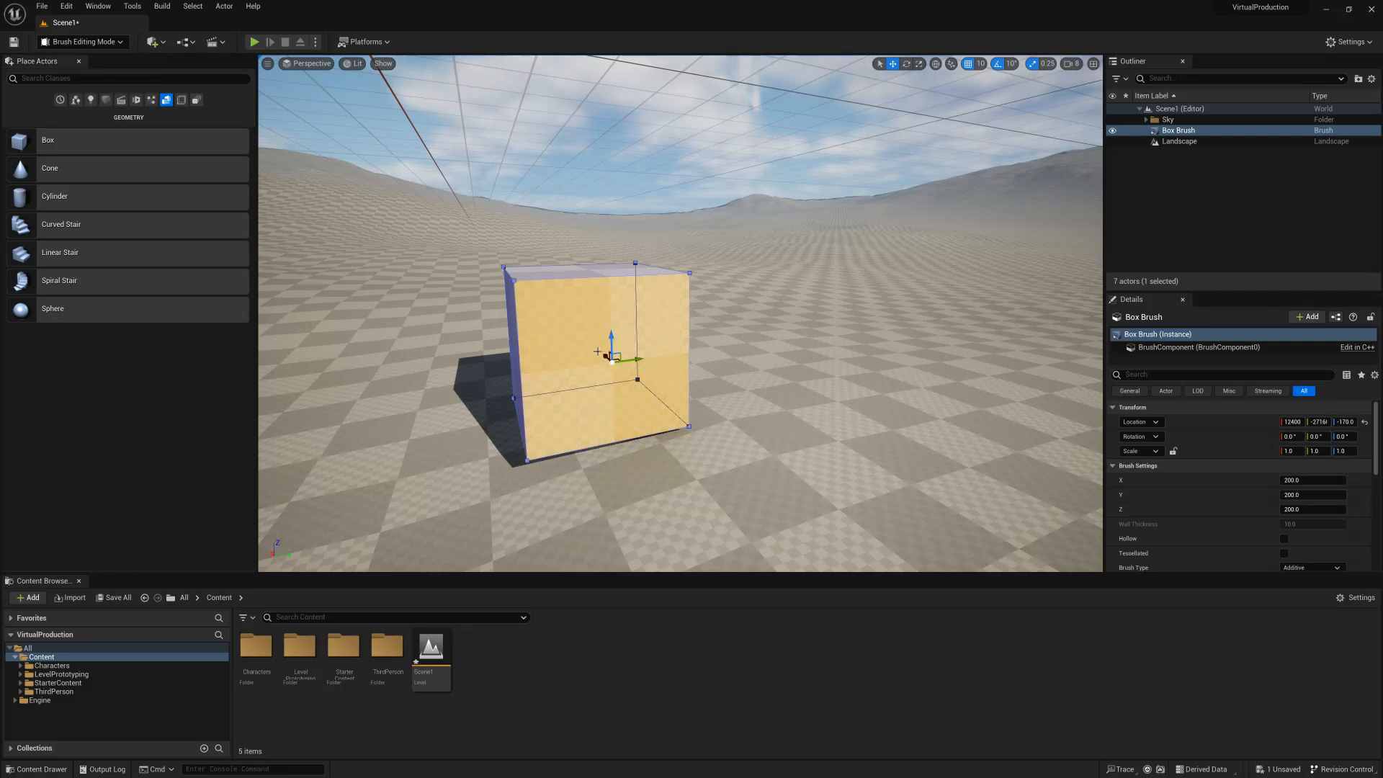
mouse_move(605, 355)
mouse_down()
mouse_move(673, 396)
mouse_move(629, 361)
mouse_up()
click(608, 275)
drag(608, 248, 607, 178)
Raise one top corner vertex of the box brush and pull a side face outward.
click(799, 177)
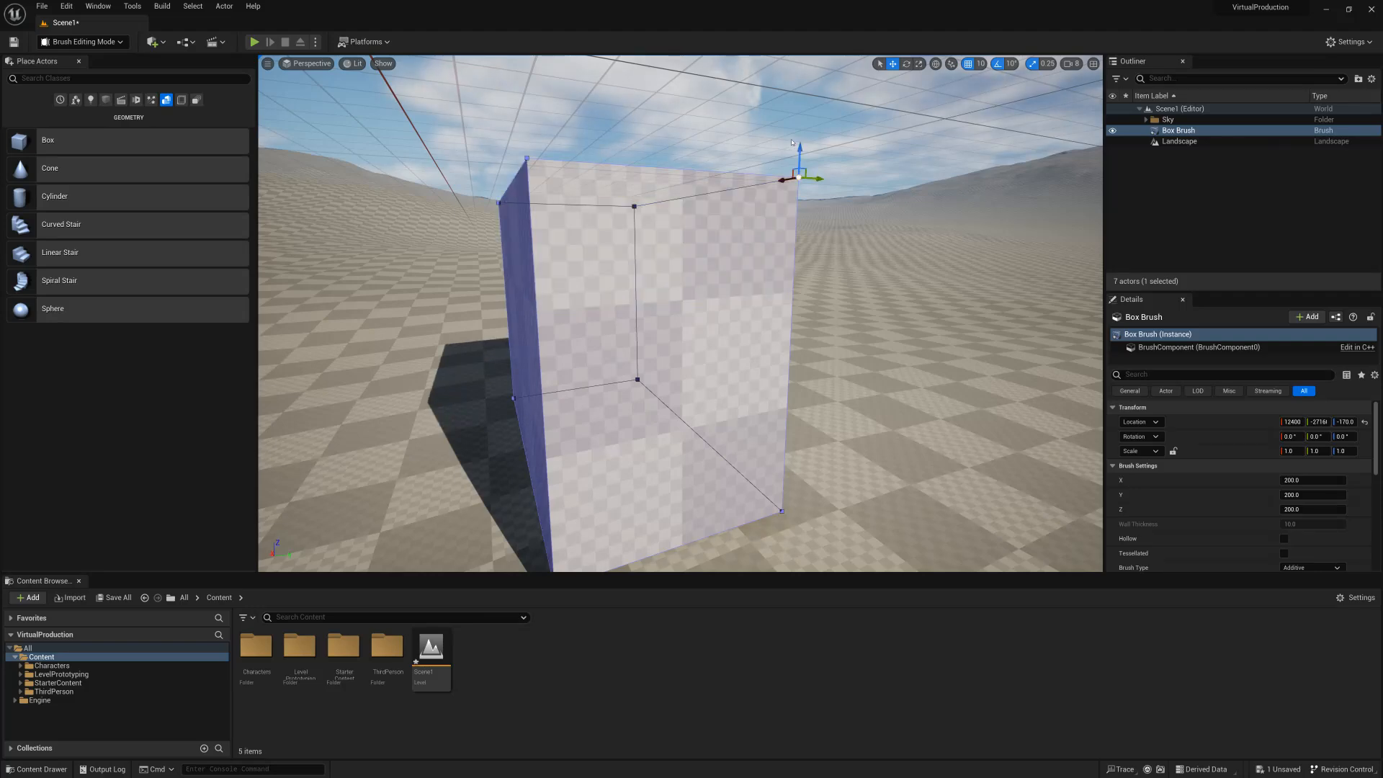
drag(800, 150, 802, 70)
key(s)
mouse_move(888, 154)
right_down()
mouse_move(888, 180)
mouse_move(889, 155)
mouse_move(906, 166)
right_up()
key(w)
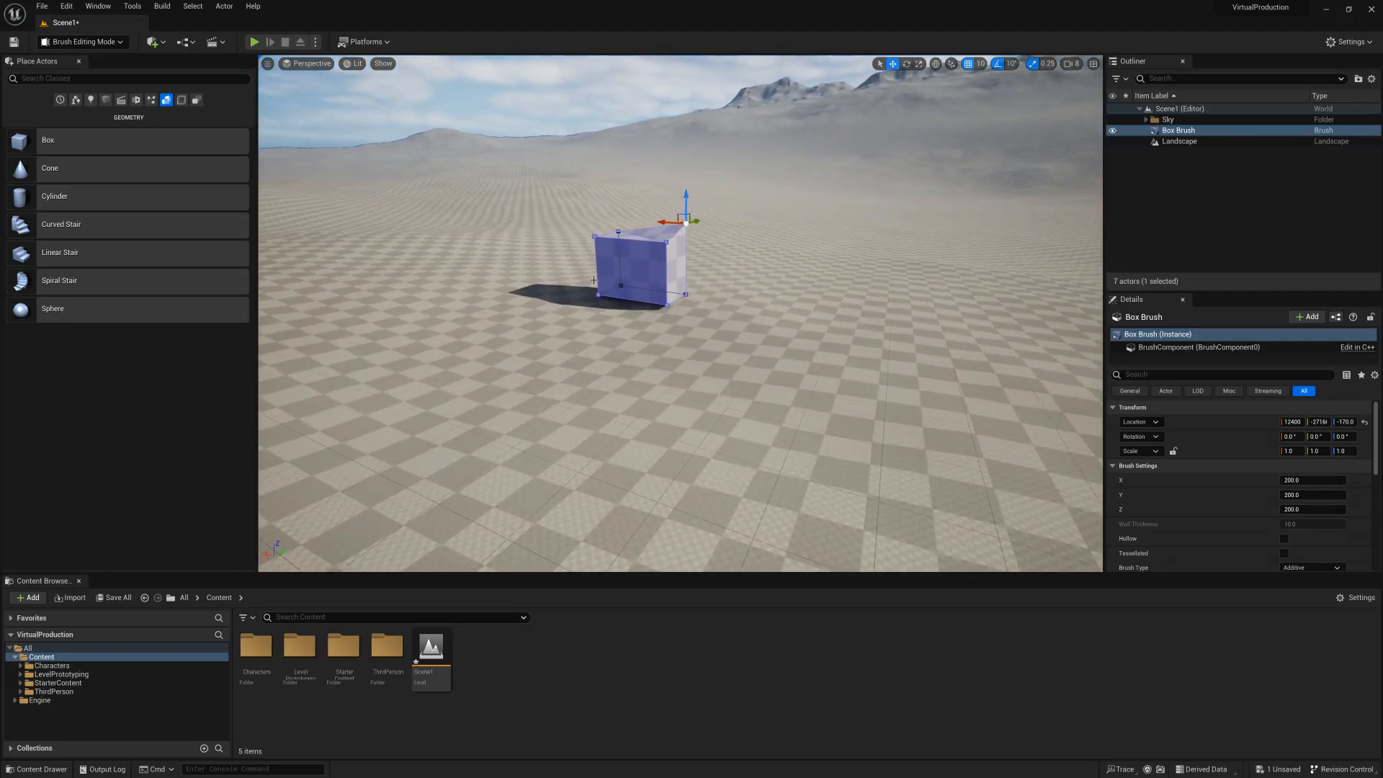
click(627, 271)
drag(644, 266, 546, 300)
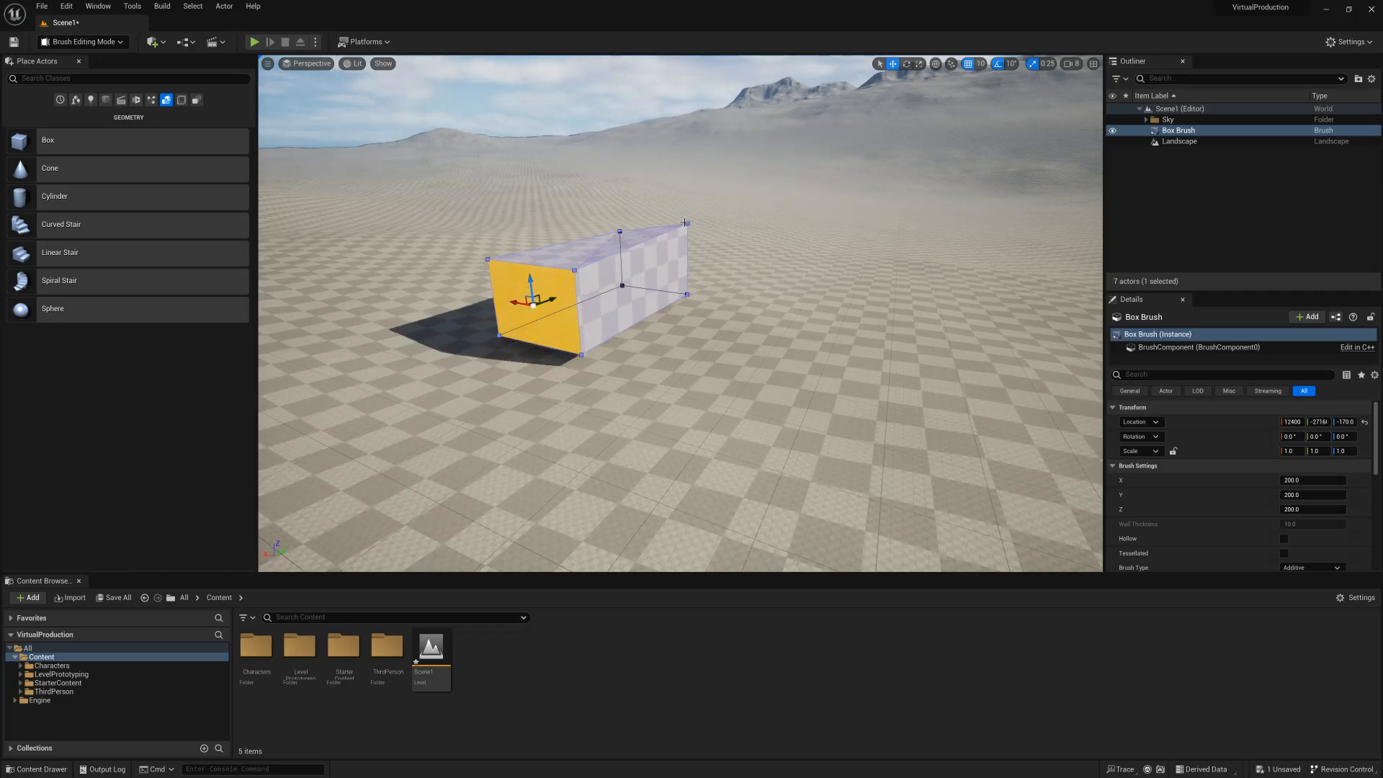
click(544, 329)
Undo the side face extension and the corner vertex change on the box brush.
key(ctrl+z)
key(ctrl+z)
key(ctrl+z)
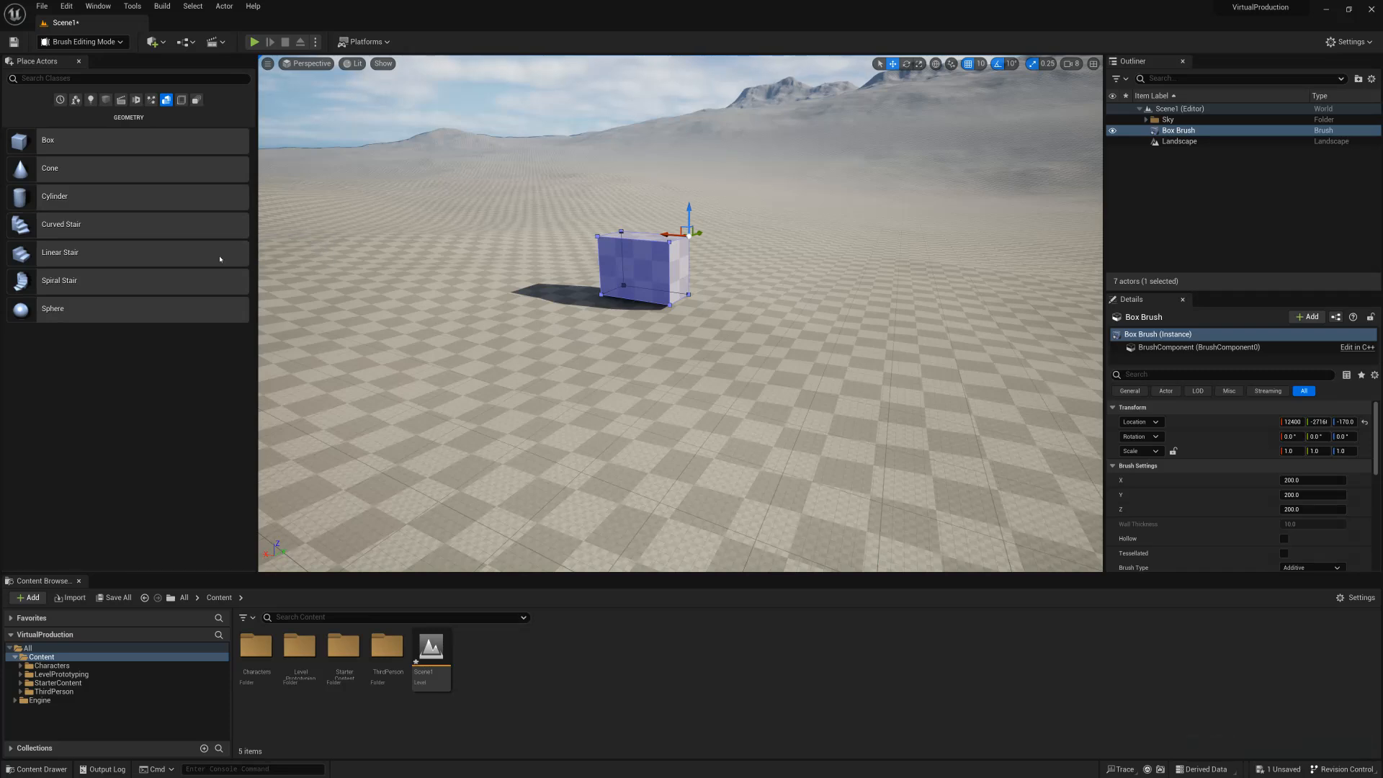
Place a Cylinder brush from the Geometry category on the ground beside the box brush.
mouse_move(81, 202)
mouse_down()
mouse_move(475, 270)
mouse_move(595, 307)
mouse_up()
mouse_move(585, 279)
right_down()
mouse_move(580, 262)
mouse_move(504, 270)
right_up()
key(w)
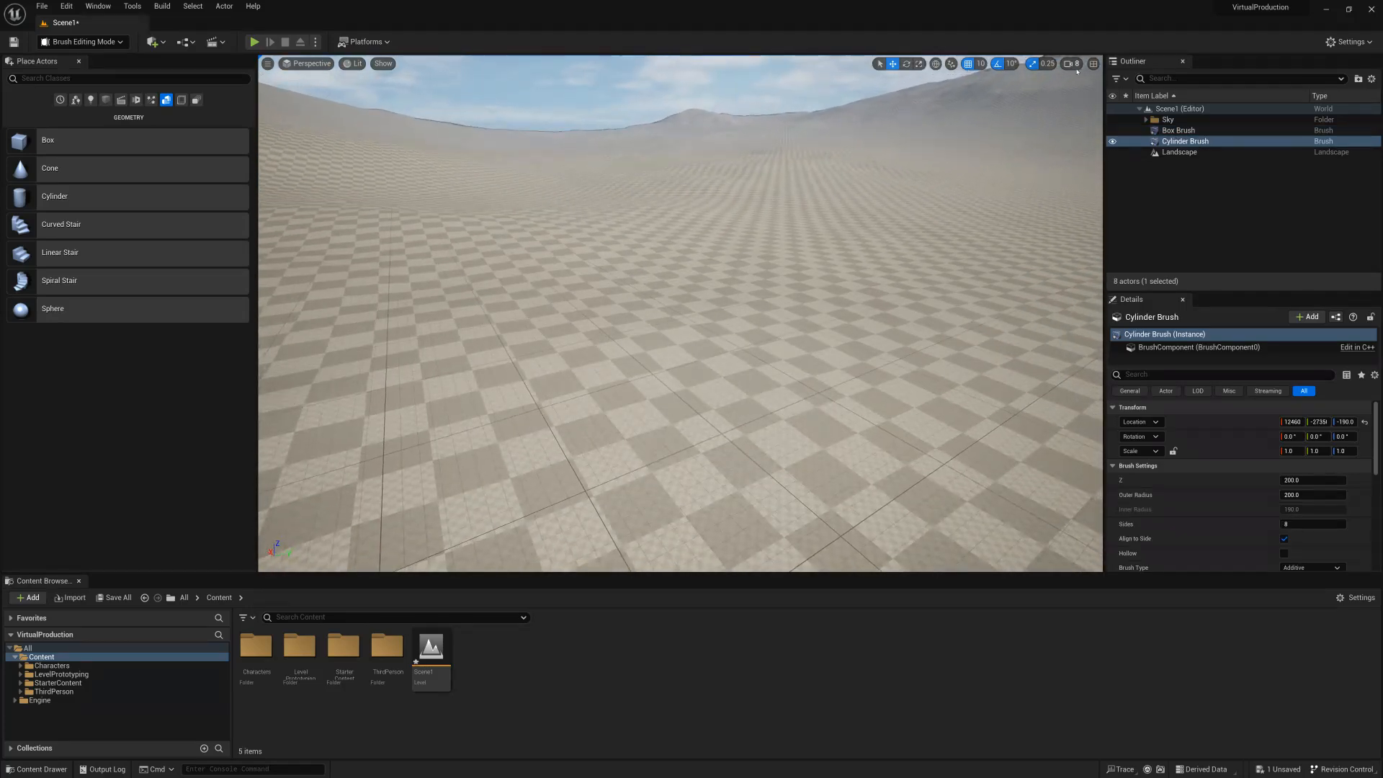
Reduce the viewport camera speed to 0.33 and turn the view back to the brushes.
click(1074, 64)
click(1092, 89)
mouse_move(814, 237)
right_down()
mouse_move(634, 281)
mouse_move(540, 283)
right_up()
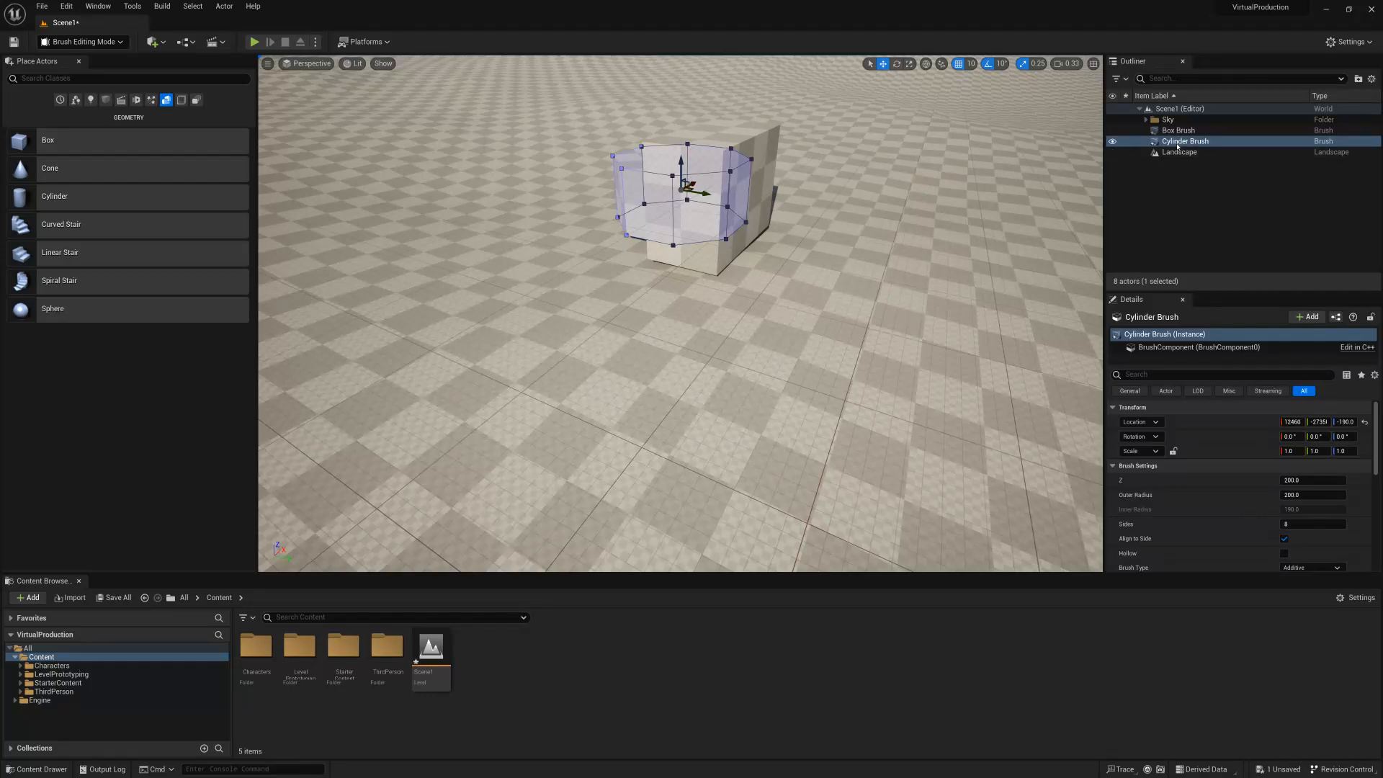
Frame the cylinder brush and the box brush in the viewport, and select the cylinder brush.
double_click(1185, 141)
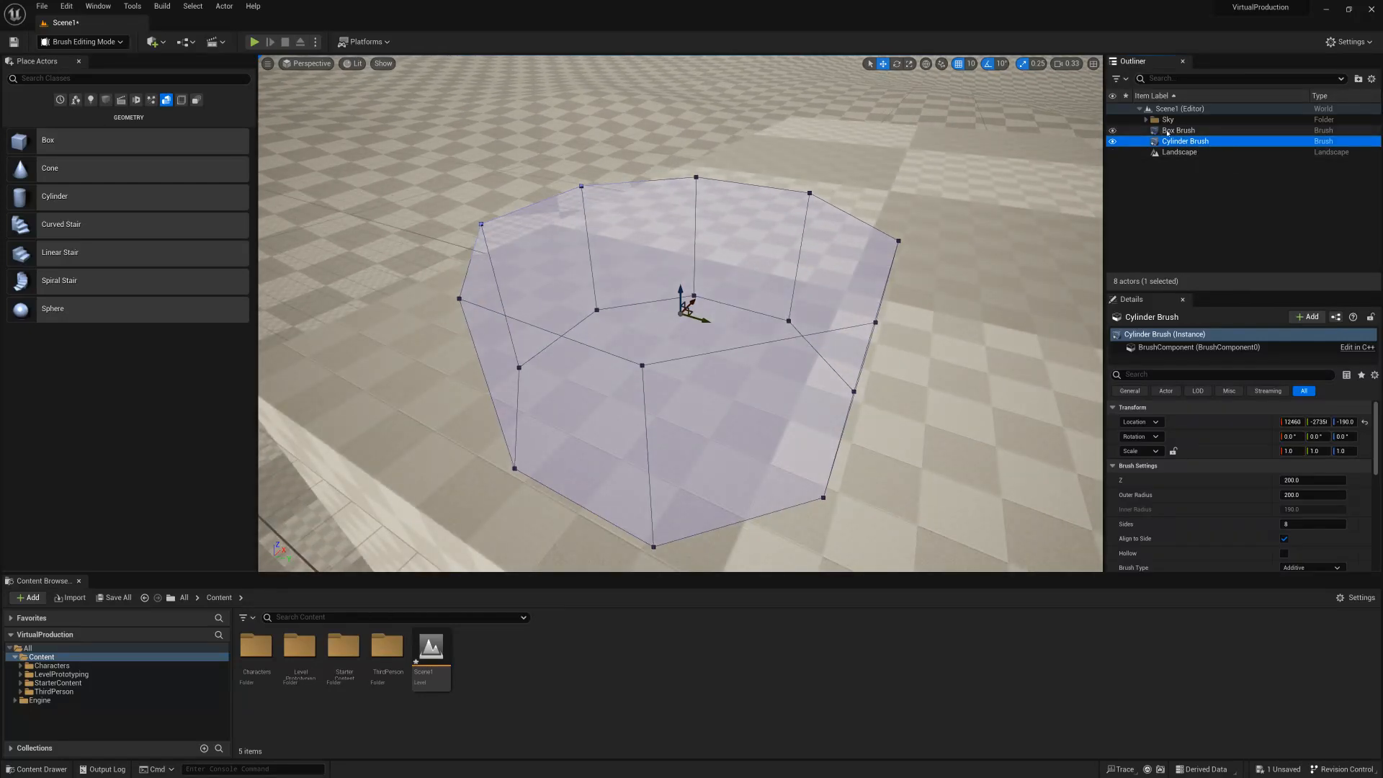
double_click(1182, 131)
key(s)
right_drag(979, 196, 996, 205)
key(a)
click(1187, 142)
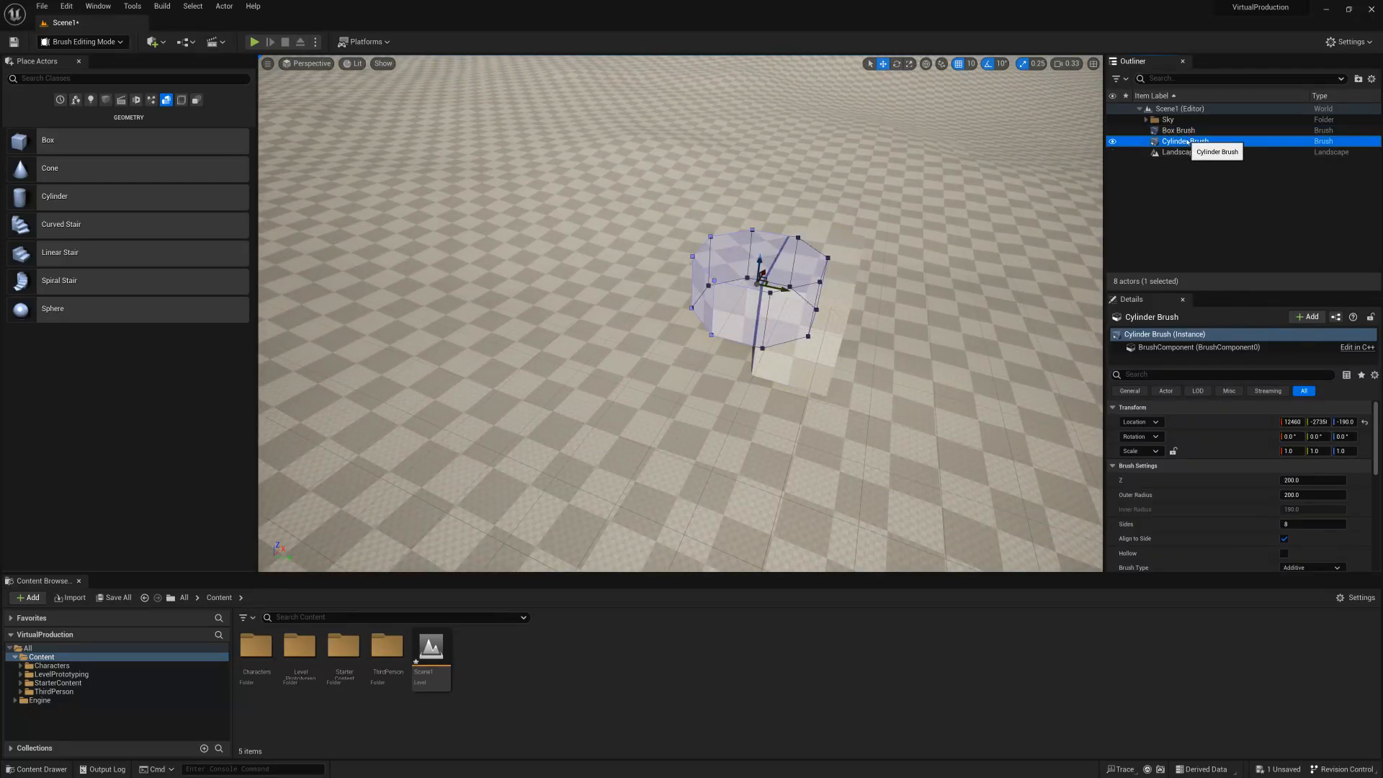
key(a)
right_drag(828, 276, 834, 282)
key(s)
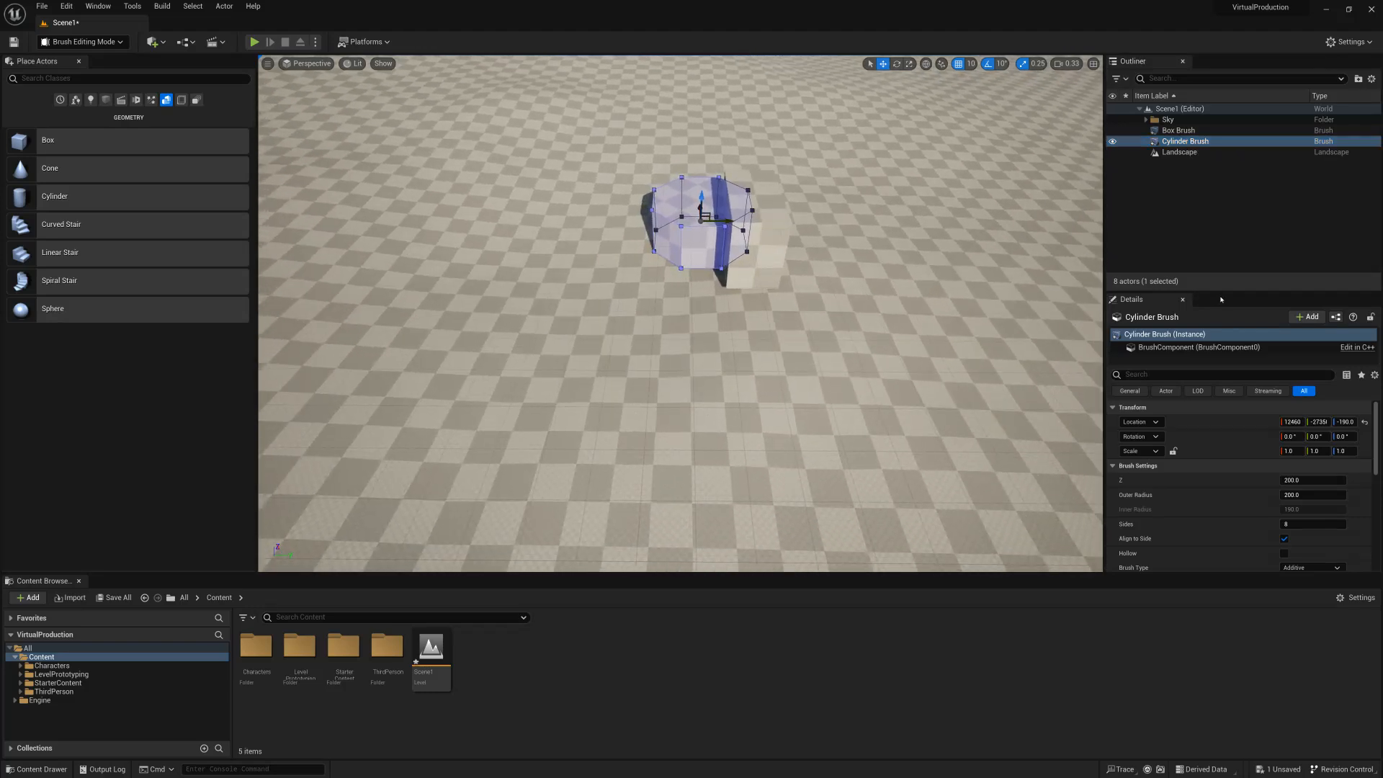
Give the Details area more height and move the cylinder brush along the Y axis into the box brush.
drag(1220, 293, 1220, 195)
right_drag(757, 288, 843, 276)
key(a)
key(w)
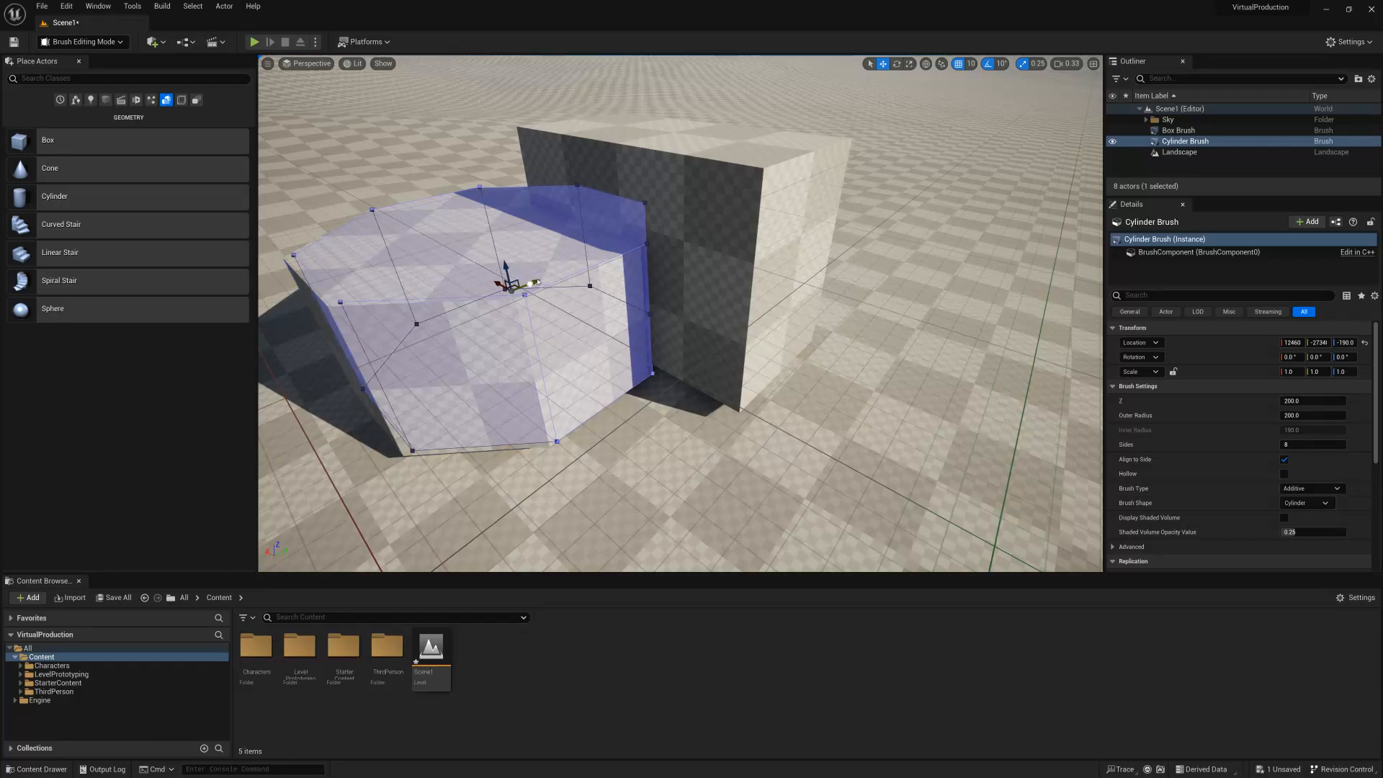
drag(616, 254, 619, 249)
key(a)
mouse_move(614, 258)
right_down()
mouse_move(851, 254)
mouse_move(804, 259)
right_up()
key(w)
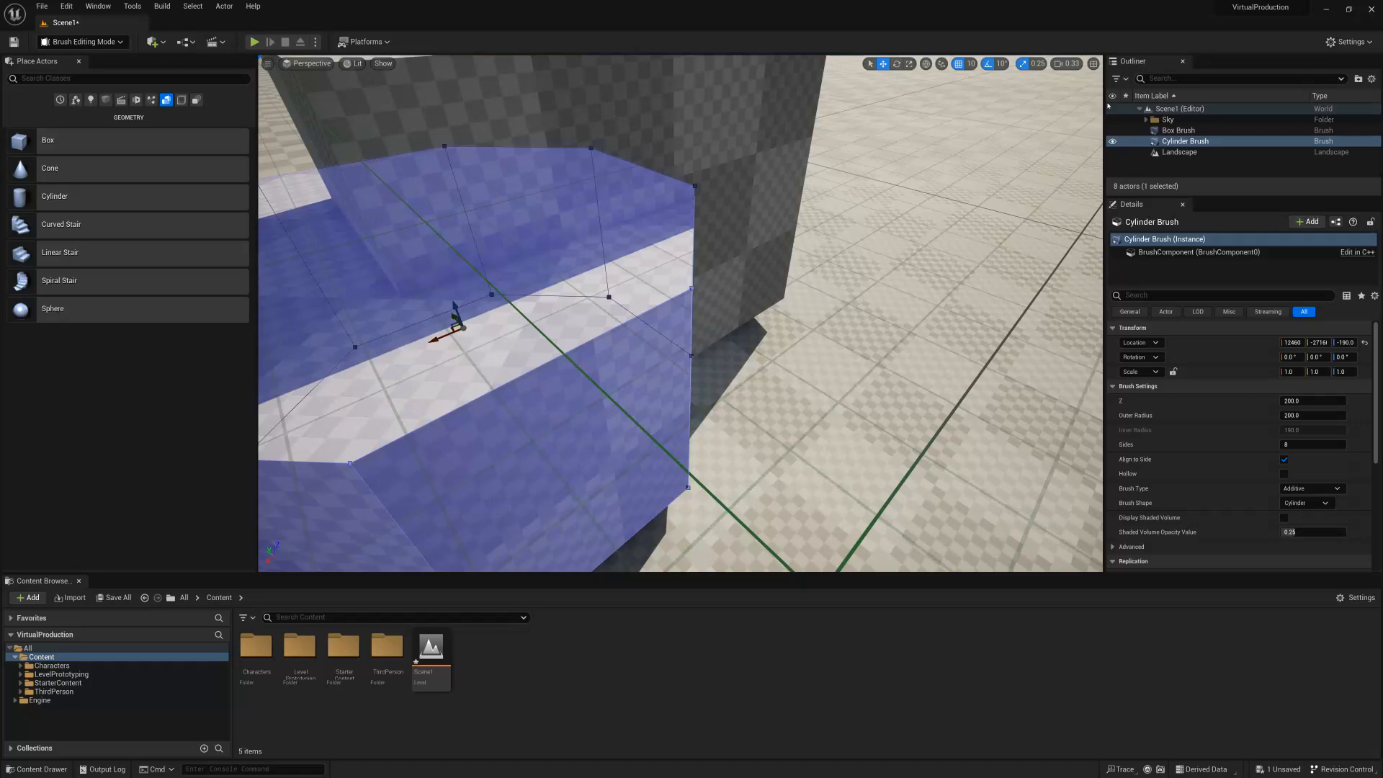
Set the cylinder brush's Brush Type to Subtractive so it cuts its shape out of the box.
click(1171, 168)
right_drag(526, 269, 435, 278)
key(s)
key(d)
click(1190, 143)
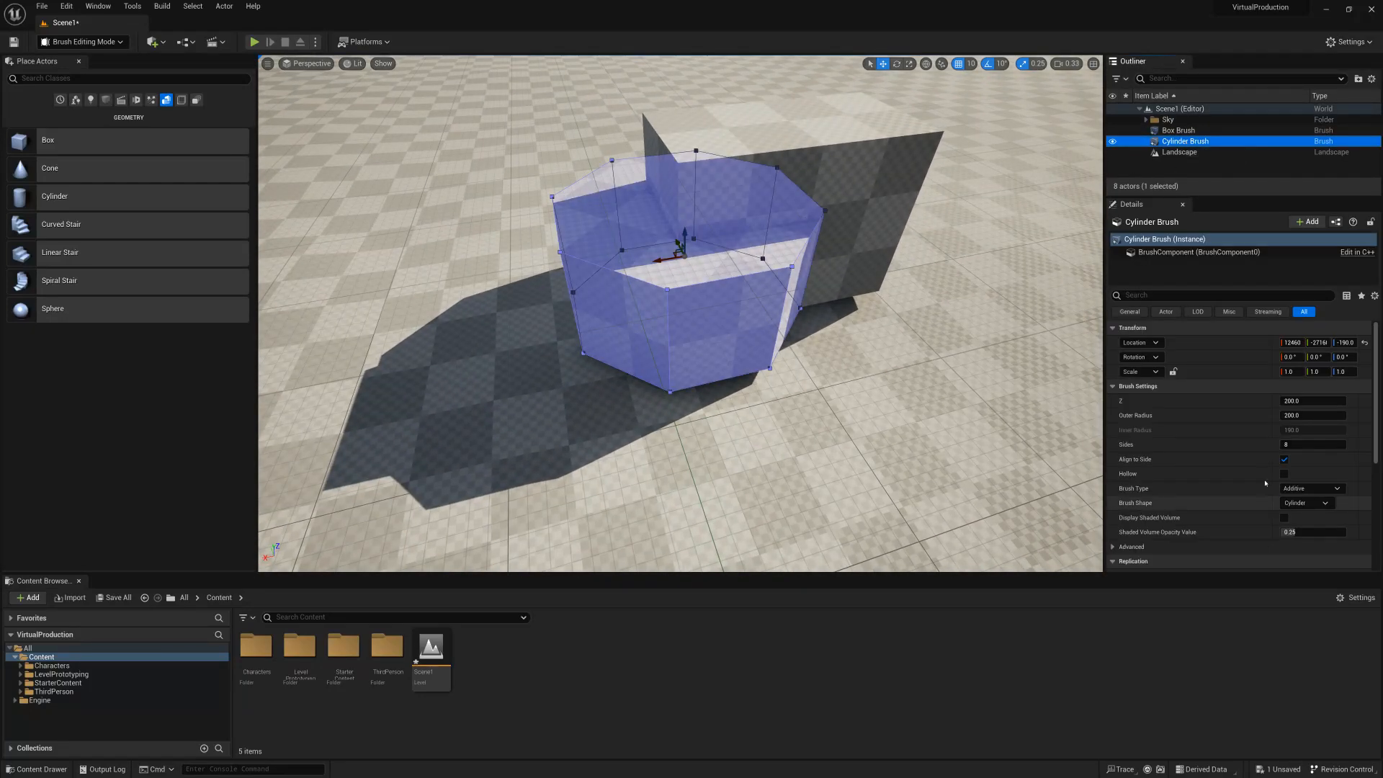
click(1308, 488)
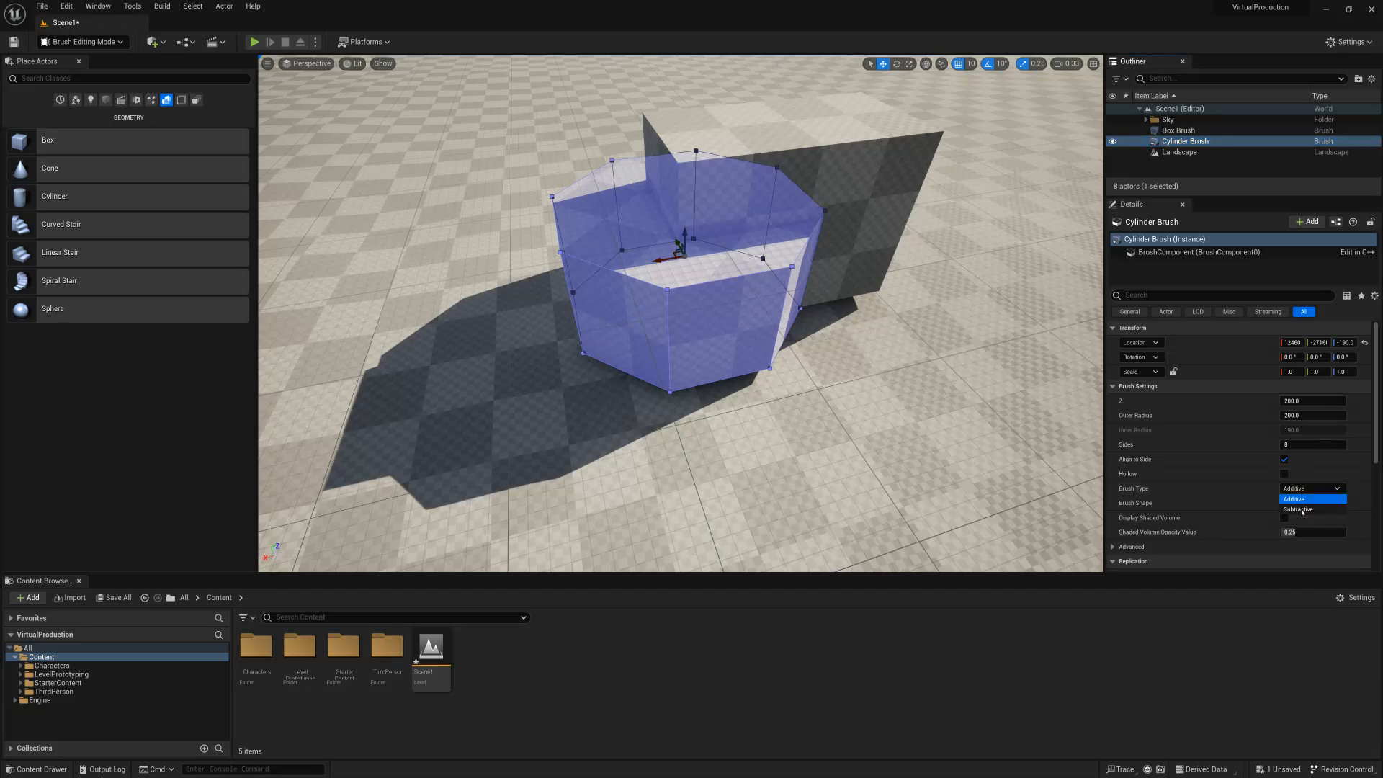
click(1298, 509)
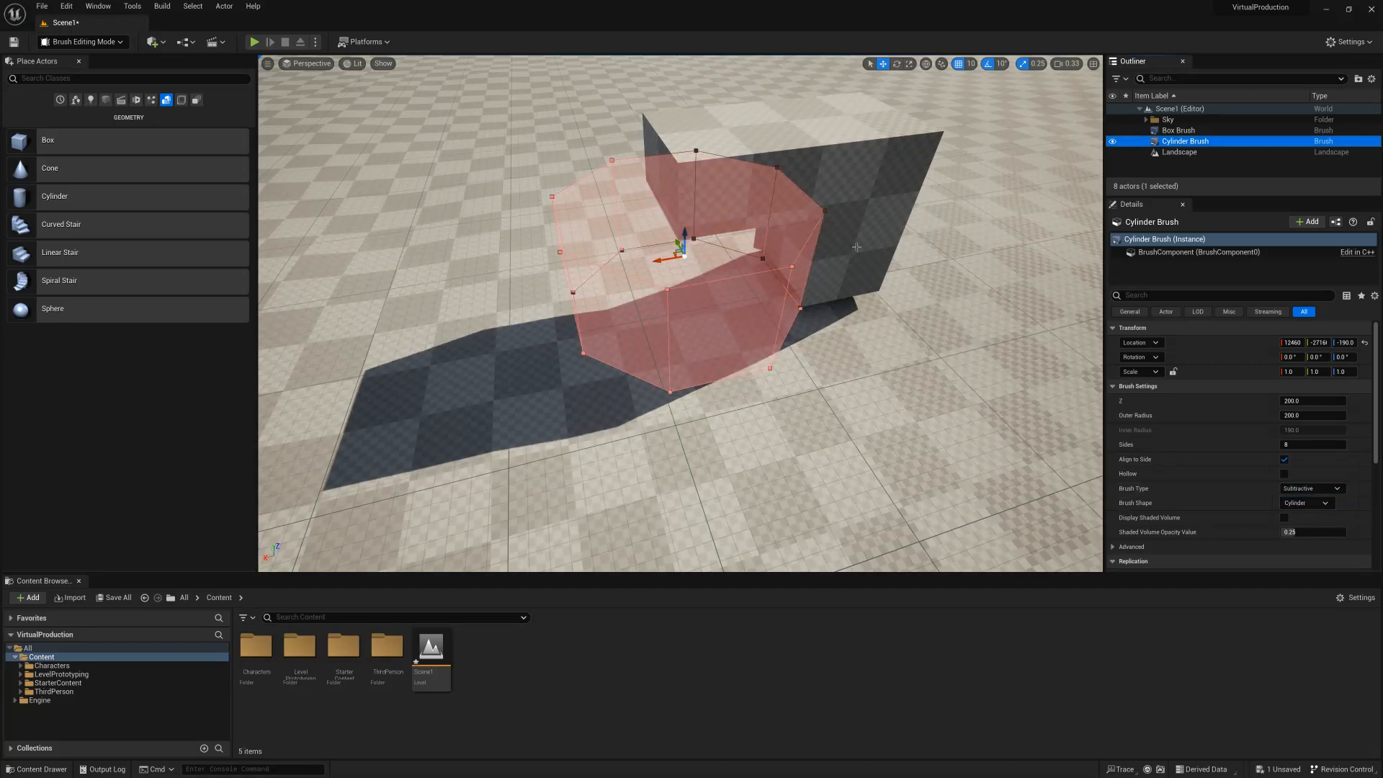
Play the level in the editor and run the character around the carved box to inspect it.
click(255, 42)
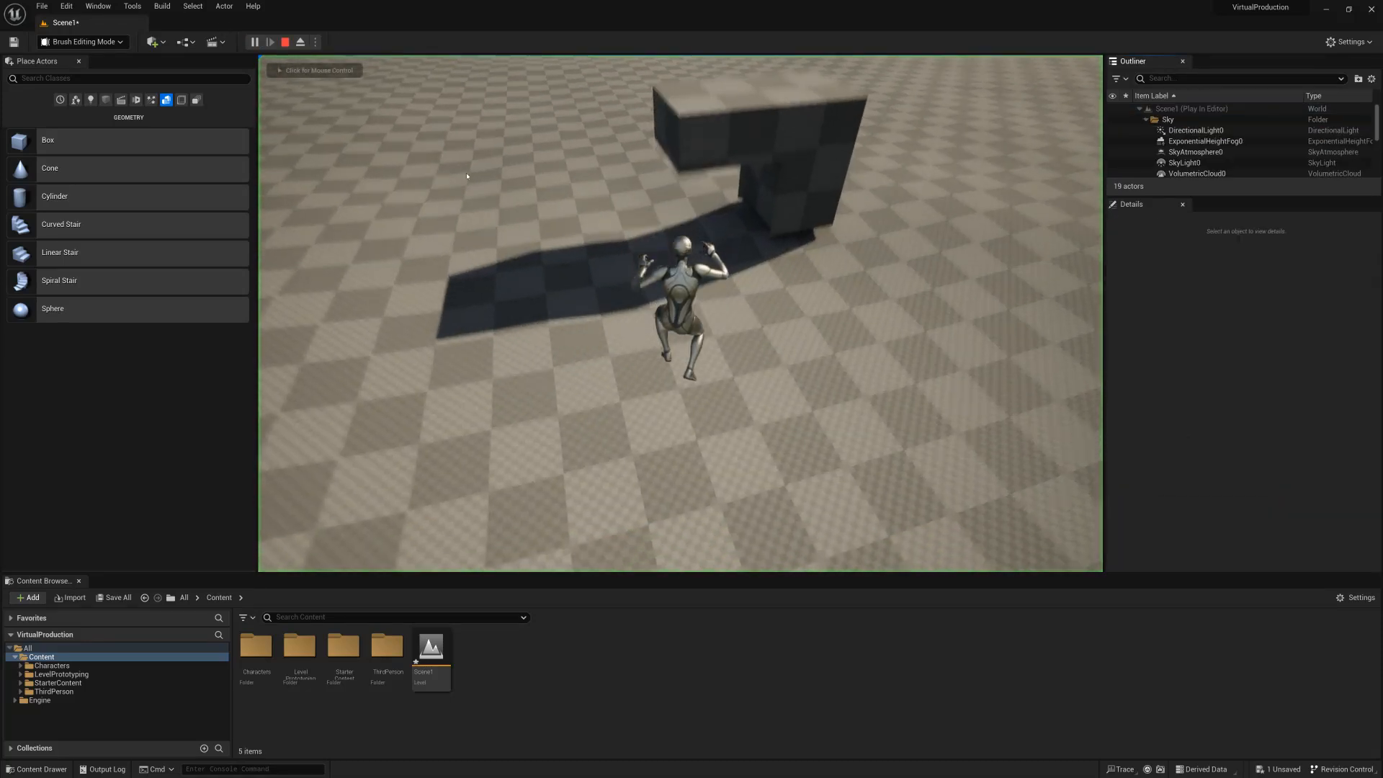
key(w)
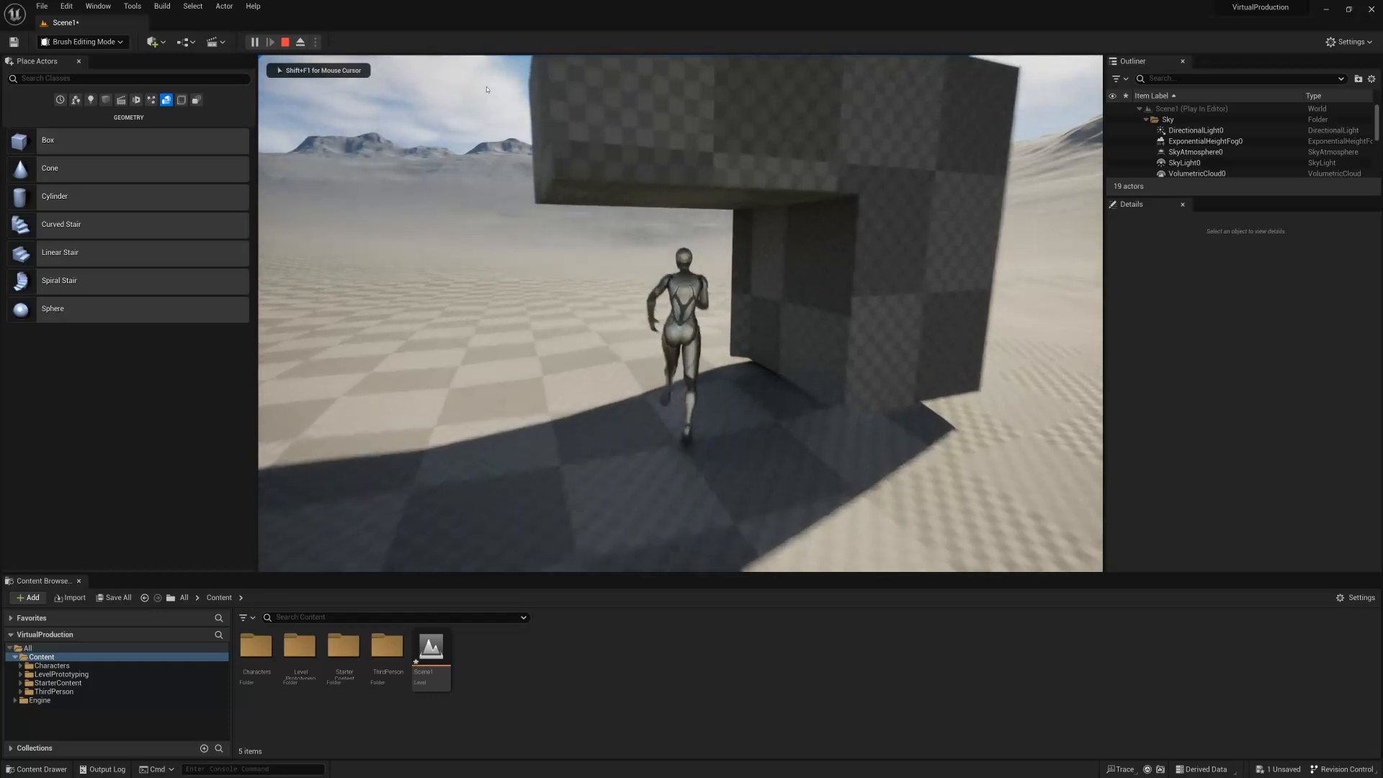
key(s)
key(w)
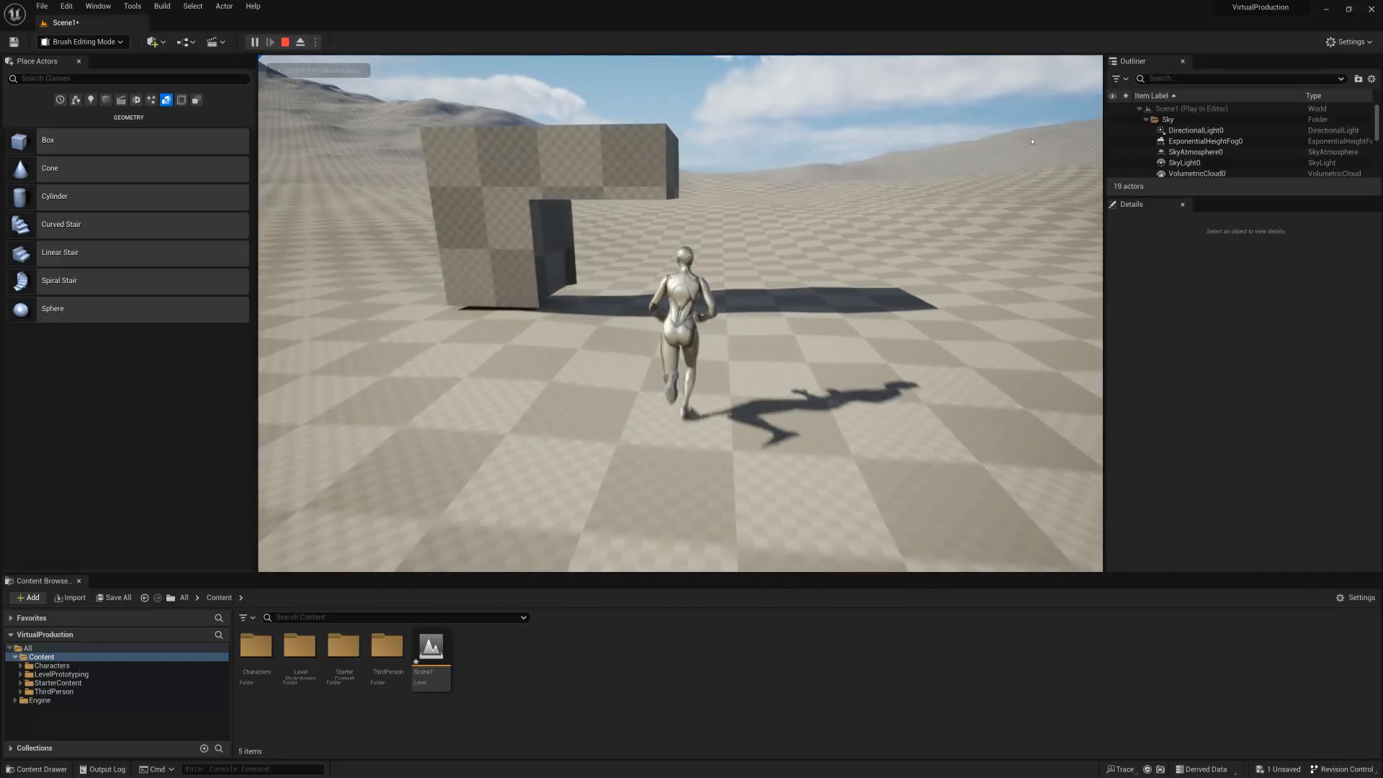
key(s)
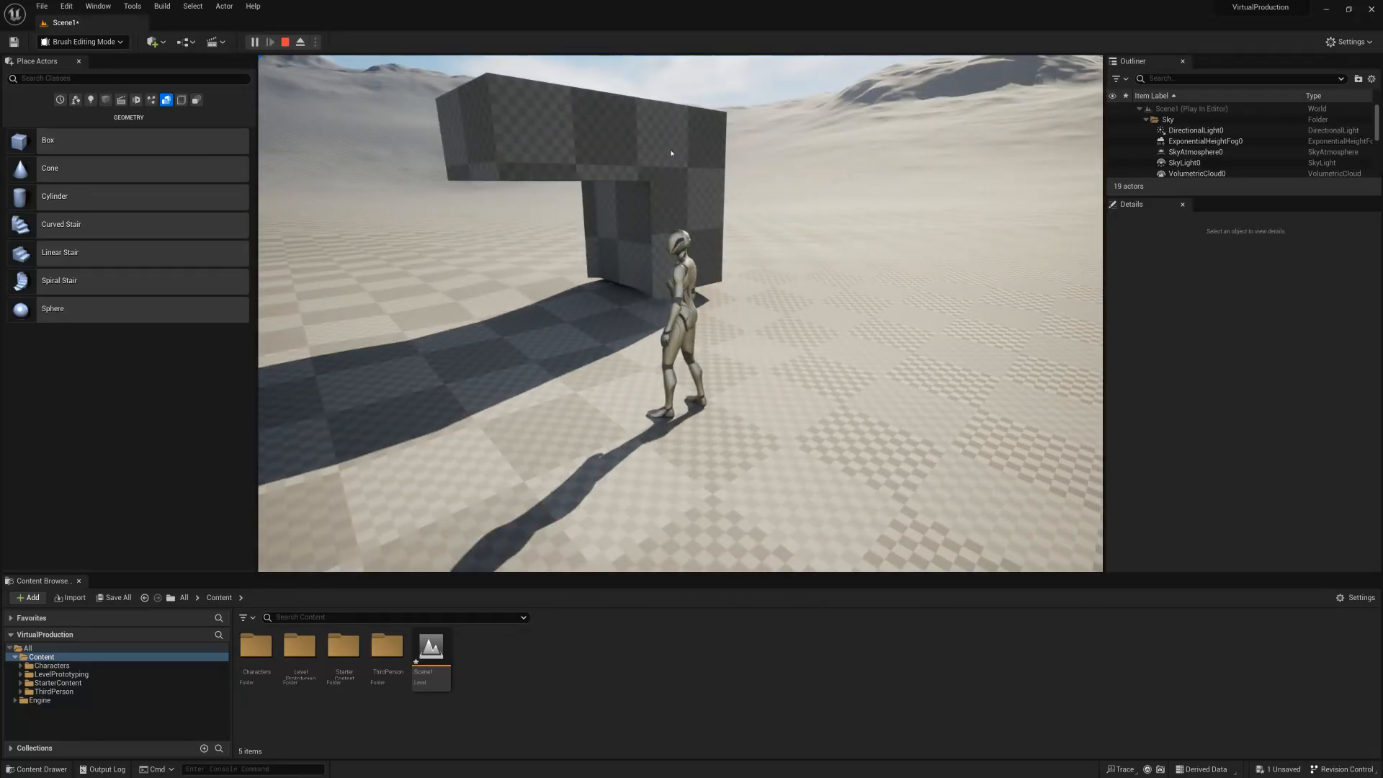
key(d)
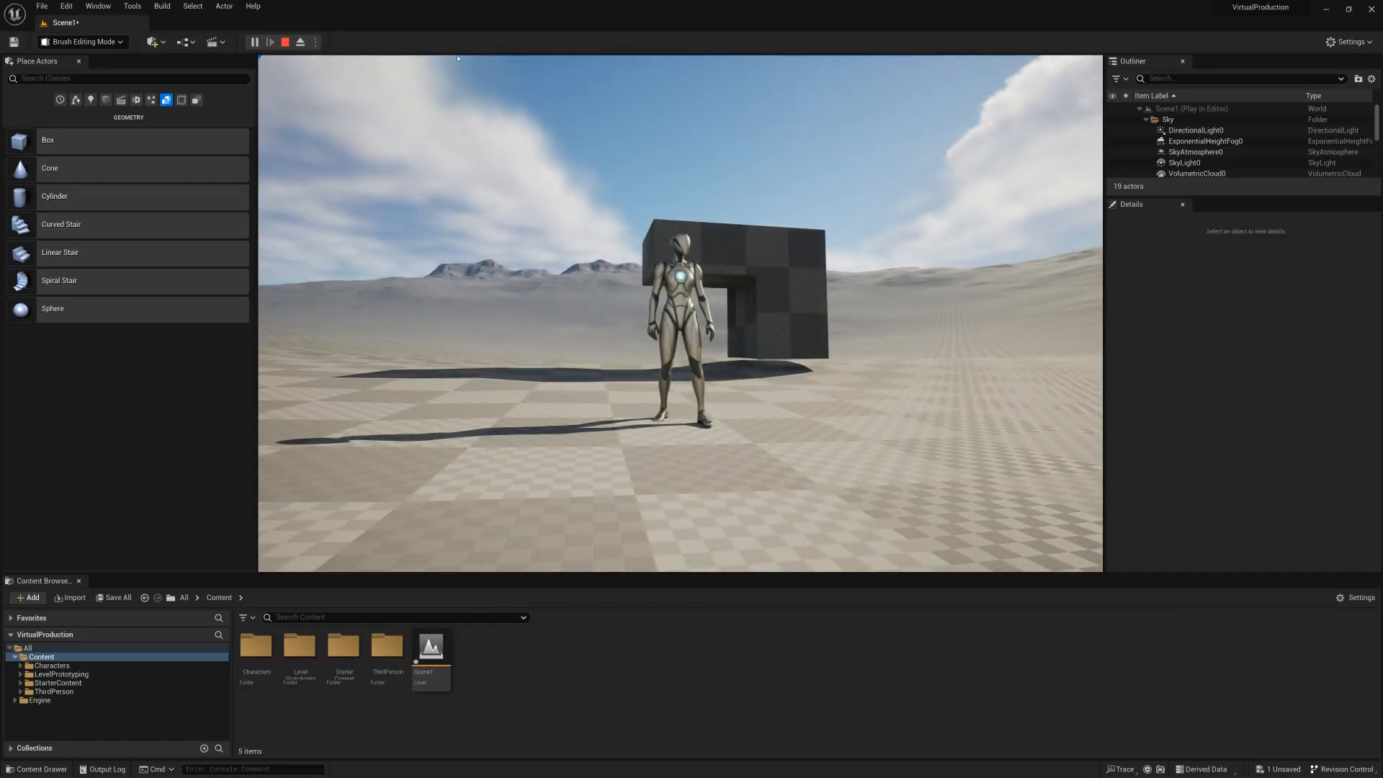
Stop the play session, select the box brush and examine its carved opening from another side.
key(Escape)
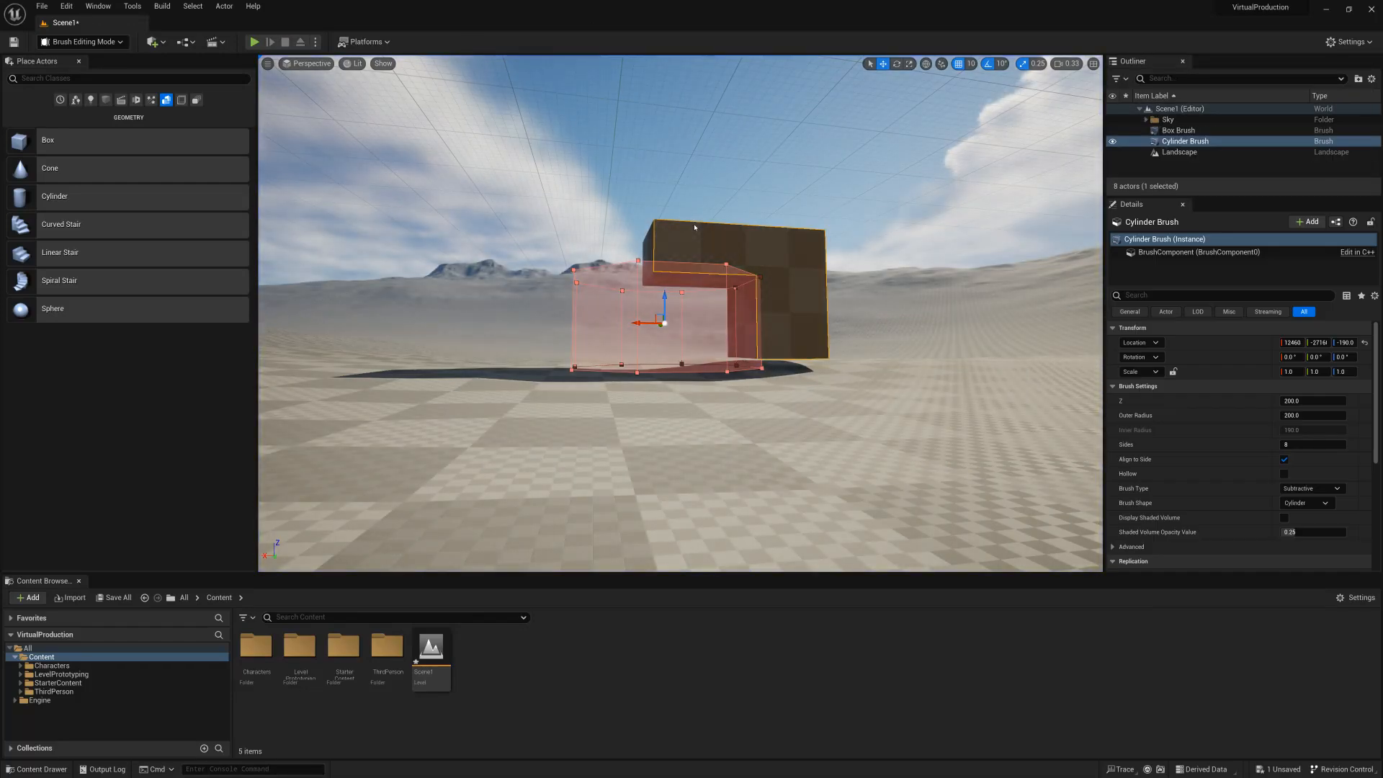
click(695, 227)
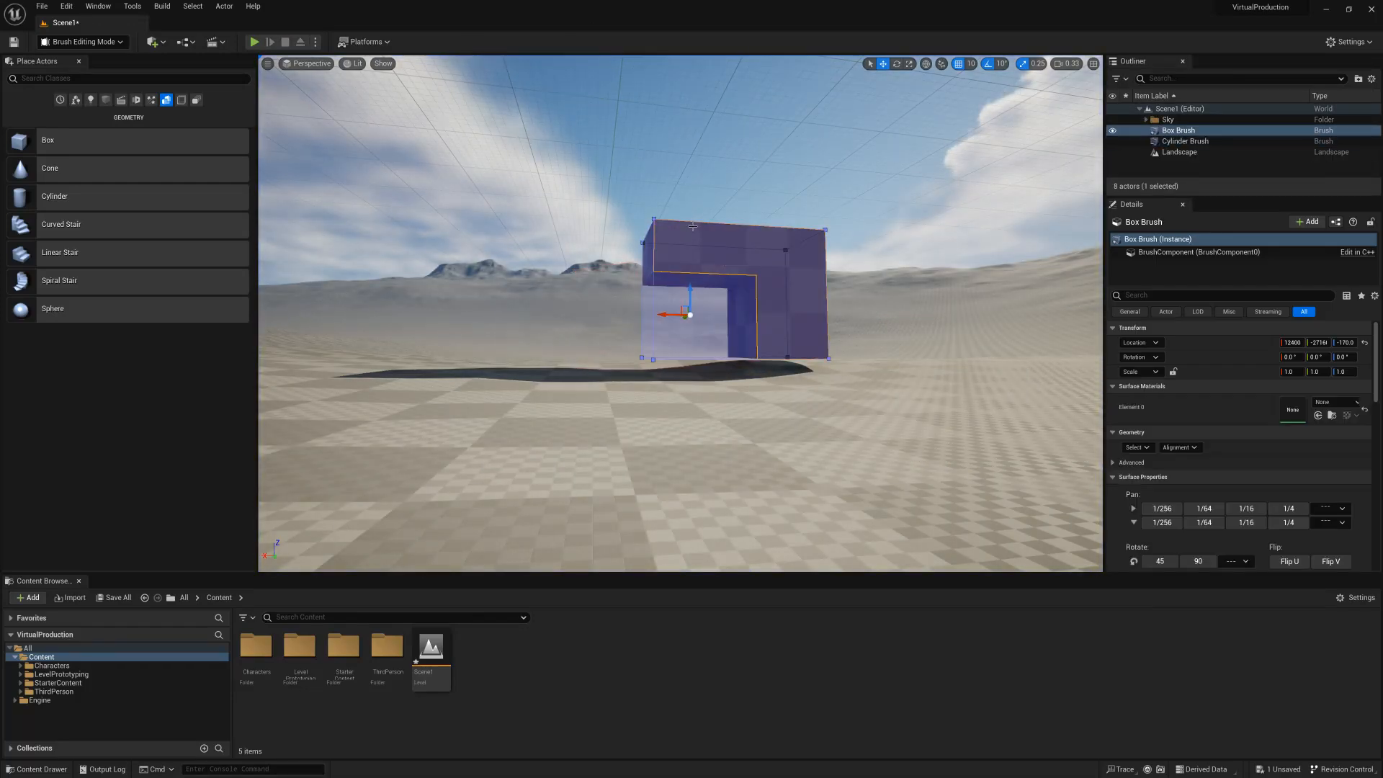
click(686, 315)
key(a)
mouse_move(703, 312)
right_down()
mouse_move(822, 300)
mouse_move(825, 328)
right_up()
key(w)
key(s)
key(d)
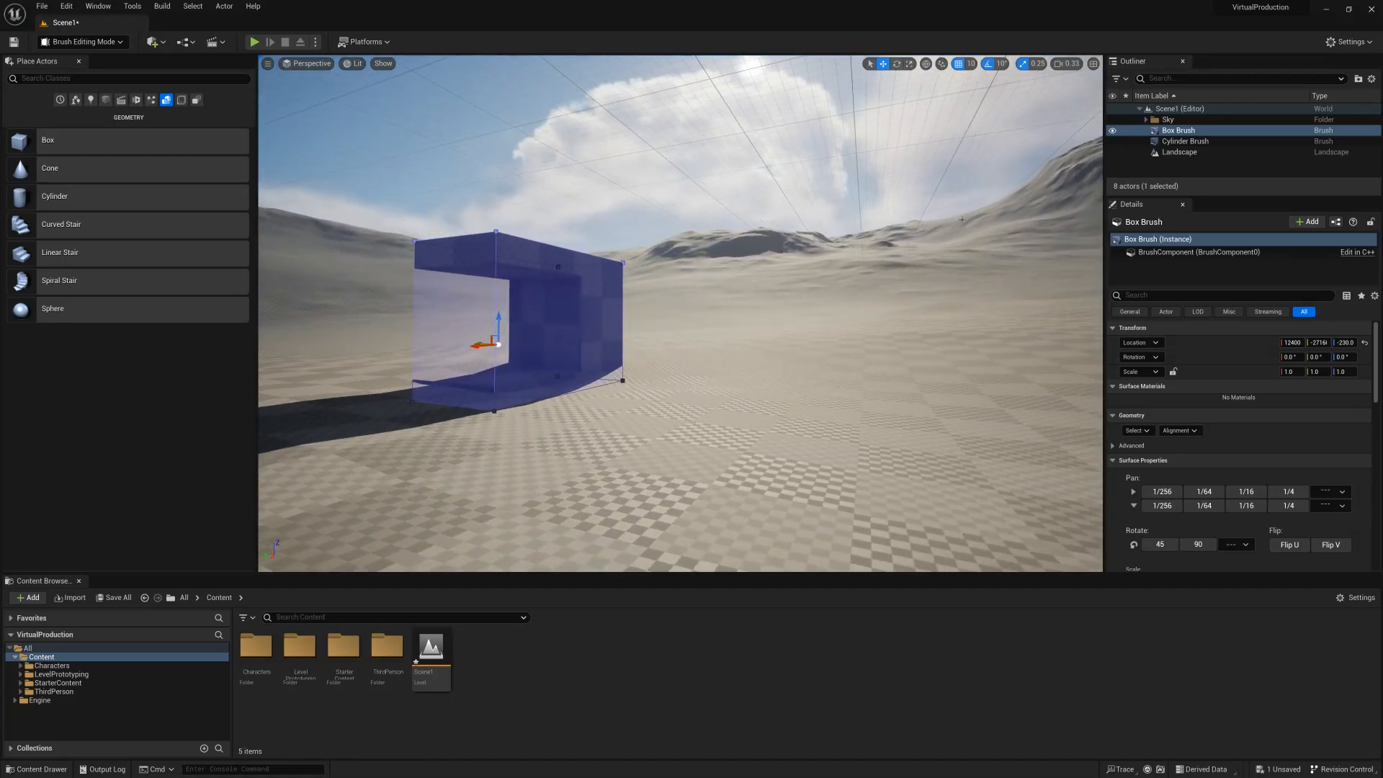
Select the cylinder brush and reduce its Outer Radius to about 103.5.
click(1176, 142)
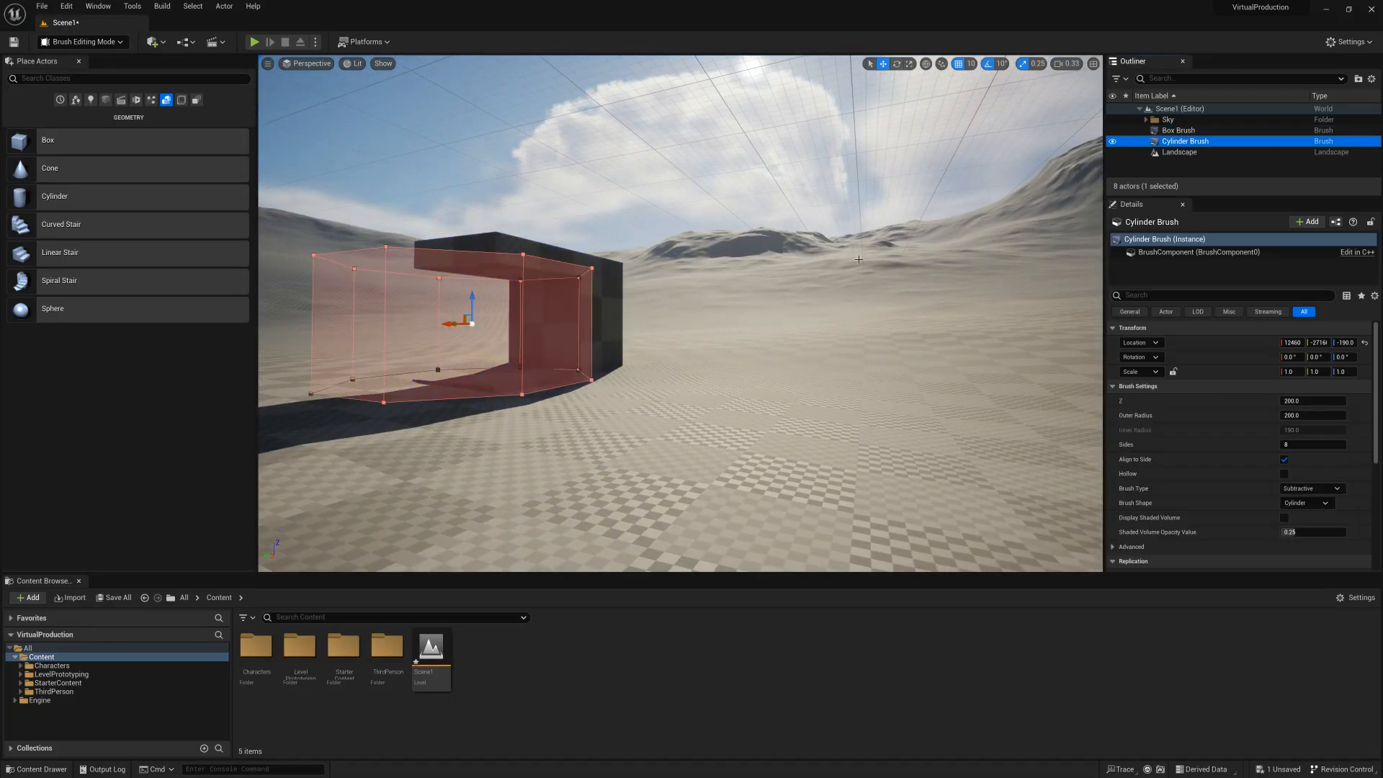
key(w)
mouse_move(527, 322)
right_down()
mouse_move(520, 296)
mouse_move(542, 323)
right_up()
key(s)
key(a)
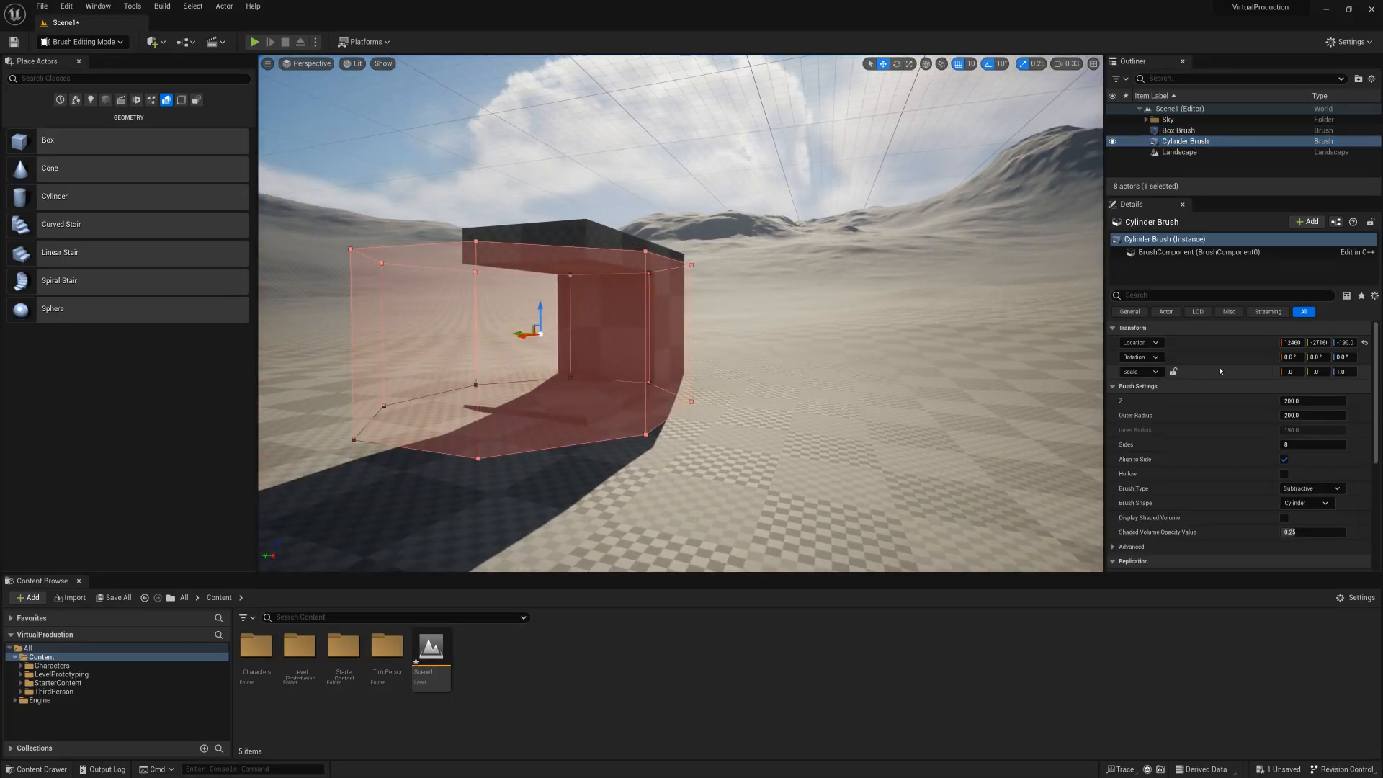
drag(1295, 416, 1254, 418)
Move the narrowed cylinder brush along the X axis to 12420 so it cuts into the box.
right_drag(1044, 393, 1095, 381)
key(w)
key(a)
key(s)
key(a)
key(w)
drag(757, 314, 731, 306)
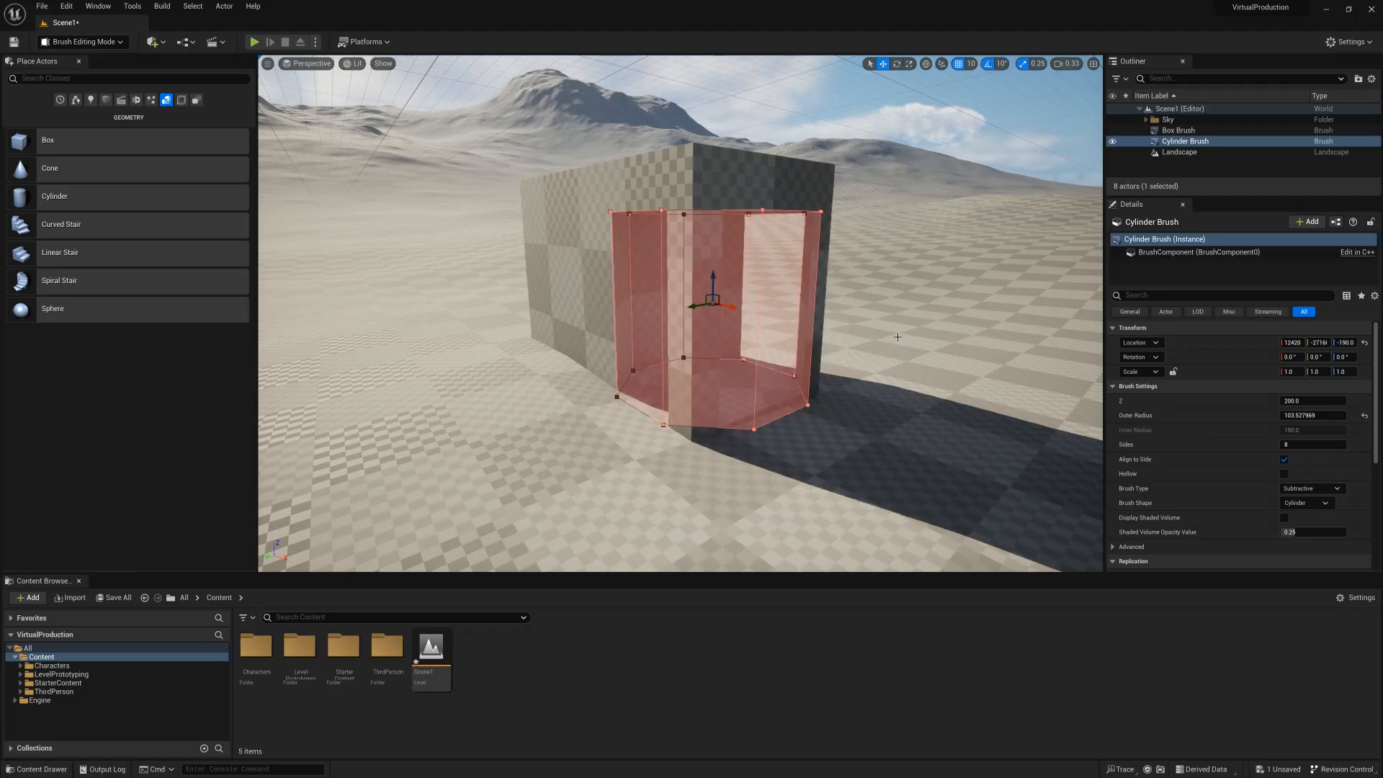
Move the cylinder brush further along the X axis to about 12290, cutting a doorway-like opening in the box's wall.
key(d)
right_drag(901, 337, 579, 347)
key(w)
key(s)
right_drag(672, 320, 685, 320)
key(a)
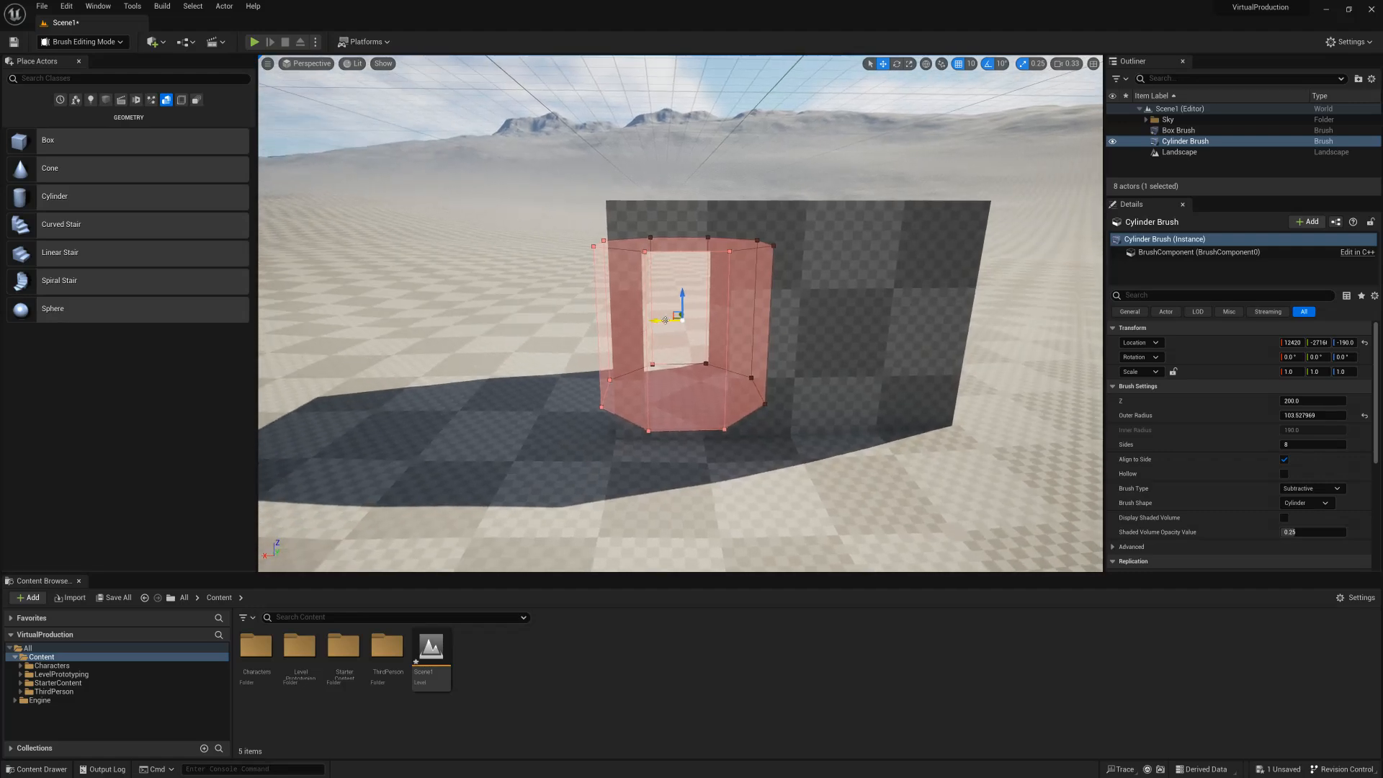
key(d)
right_drag(740, 323, 670, 343)
key(w)
key(s)
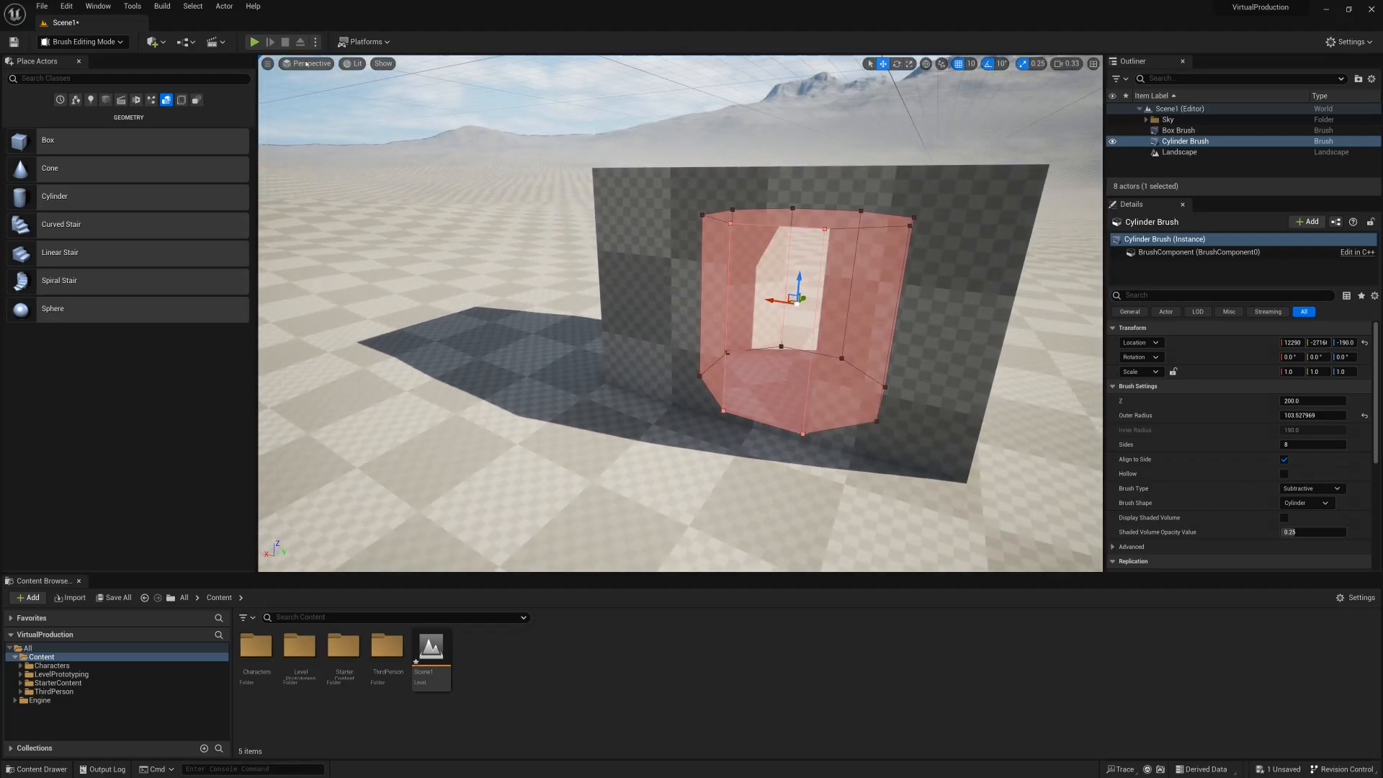
Play the level, run the character around the box to inspect the doorway opening, and stop the session.
click(255, 42)
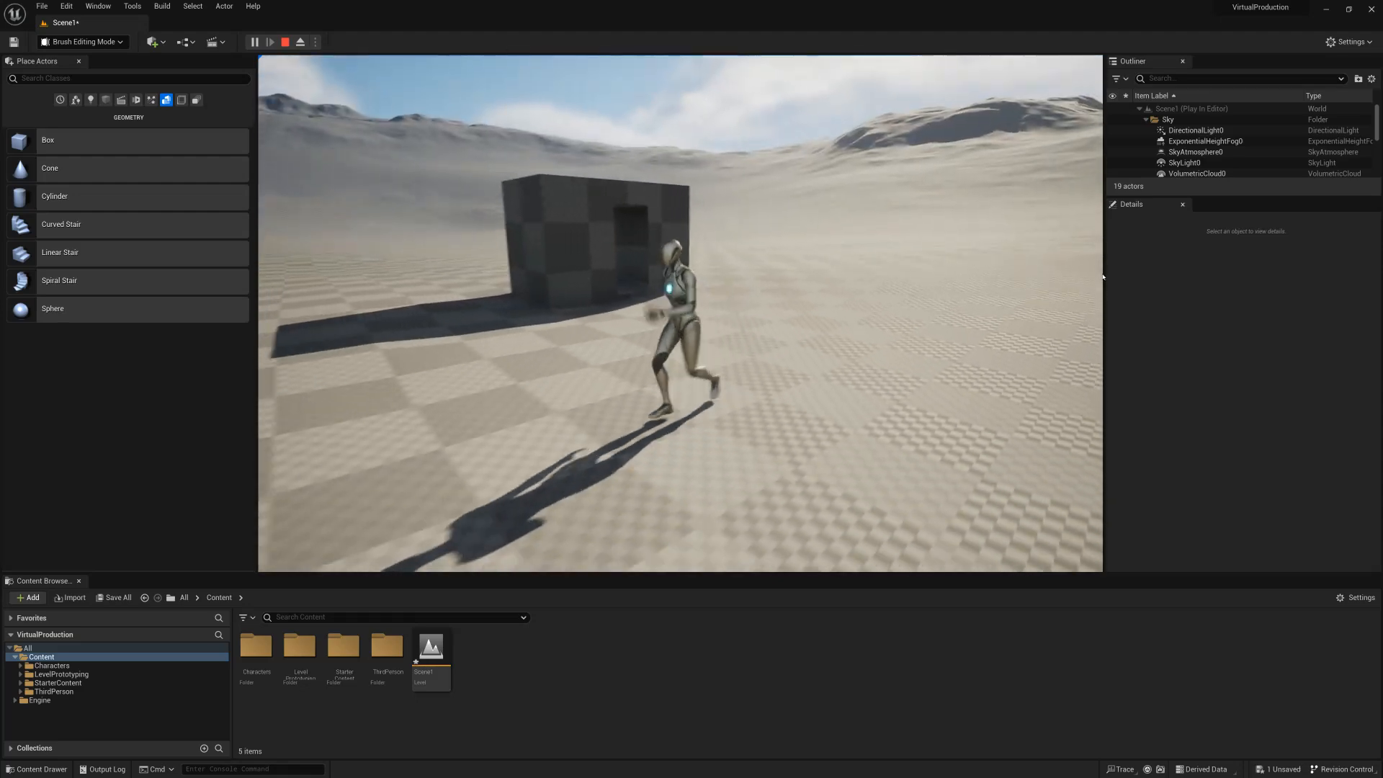
key(Escape)
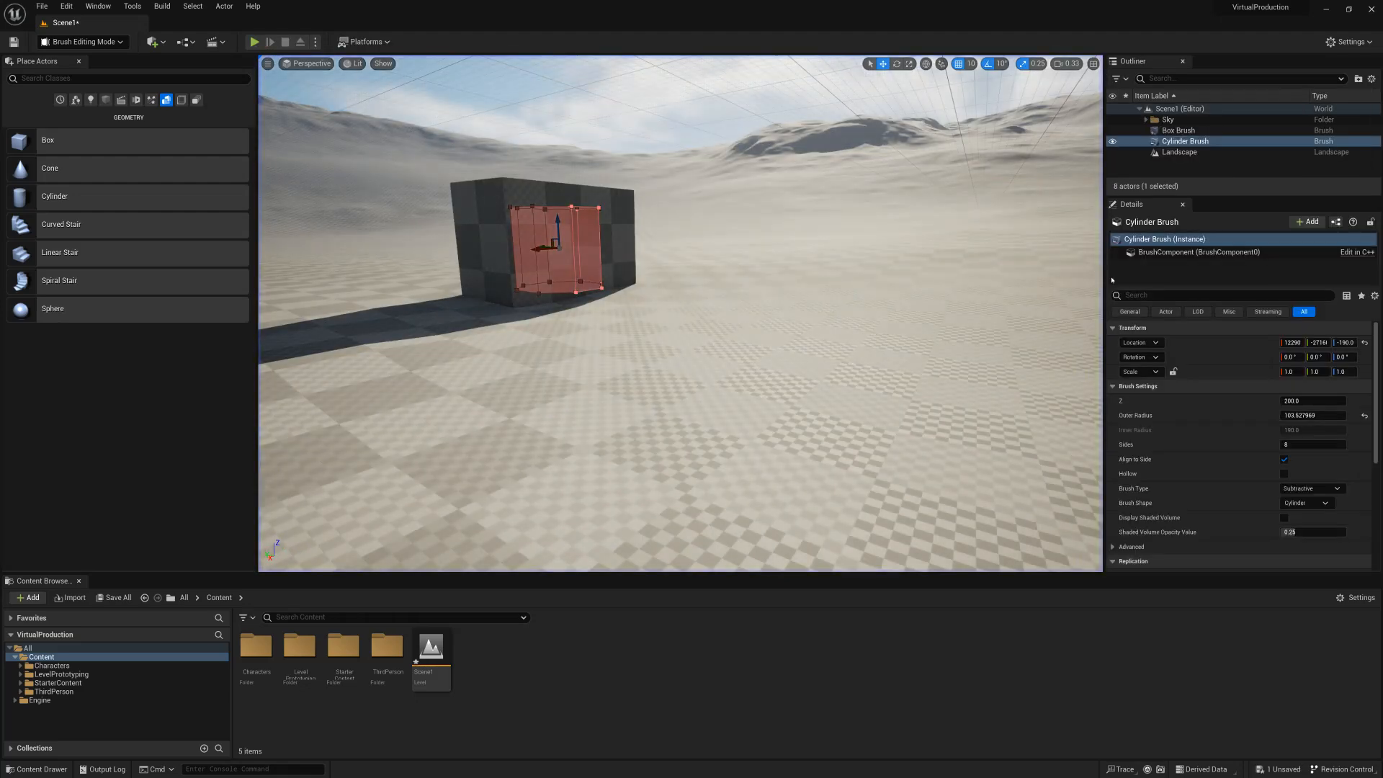
Place a second box brush on the landscape beside the first and lower its top face to flatten it into a slab.
mouse_move(23, 151)
mouse_down()
mouse_move(757, 360)
mouse_move(772, 400)
mouse_up()
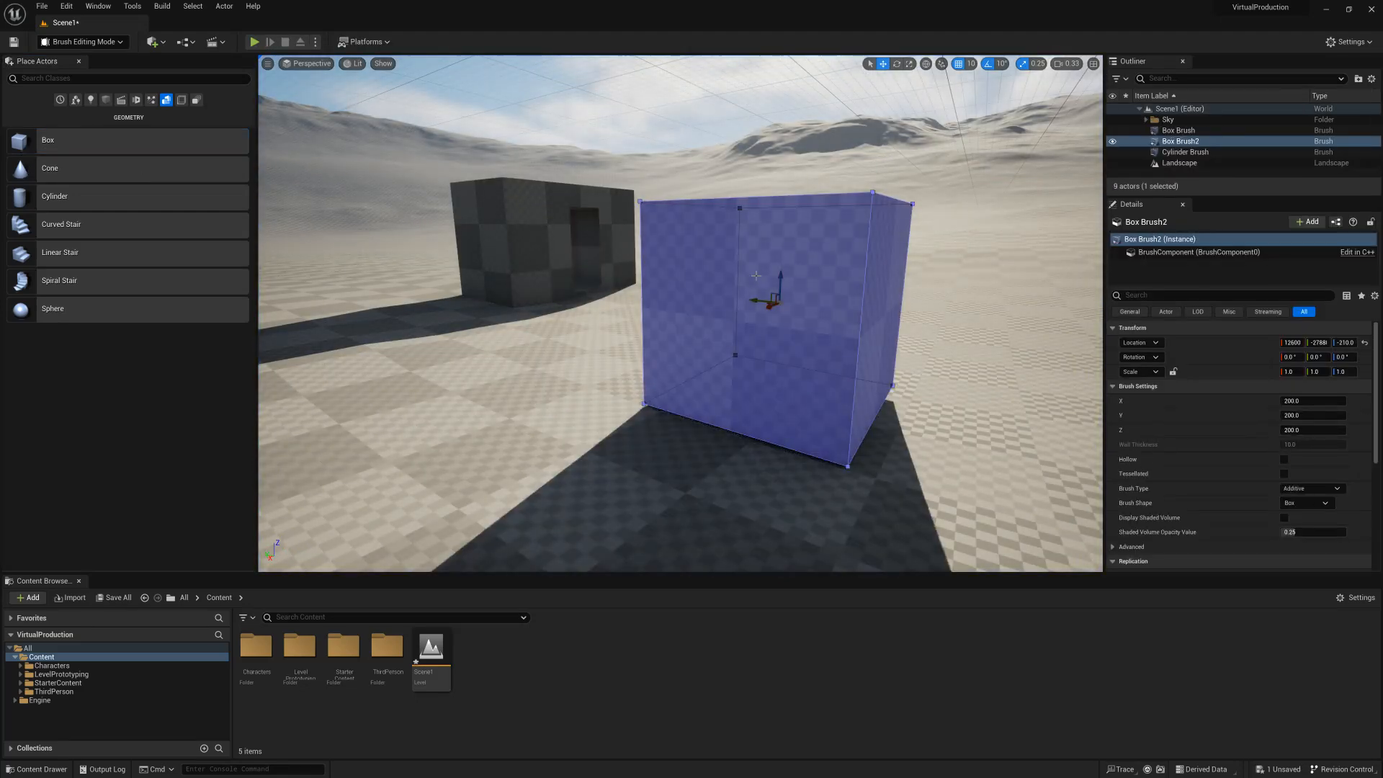
key(w)
right_drag(750, 249, 776, 338)
key(s)
click(670, 245)
mouse_move(663, 222)
mouse_down()
mouse_move(678, 381)
mouse_move(678, 371)
mouse_up()
Pull one side face of the flat slab outward along its Y axis to stretch it into a long strip.
right_drag(670, 335, 569, 341)
key(s)
key(d)
key(w)
click(564, 286)
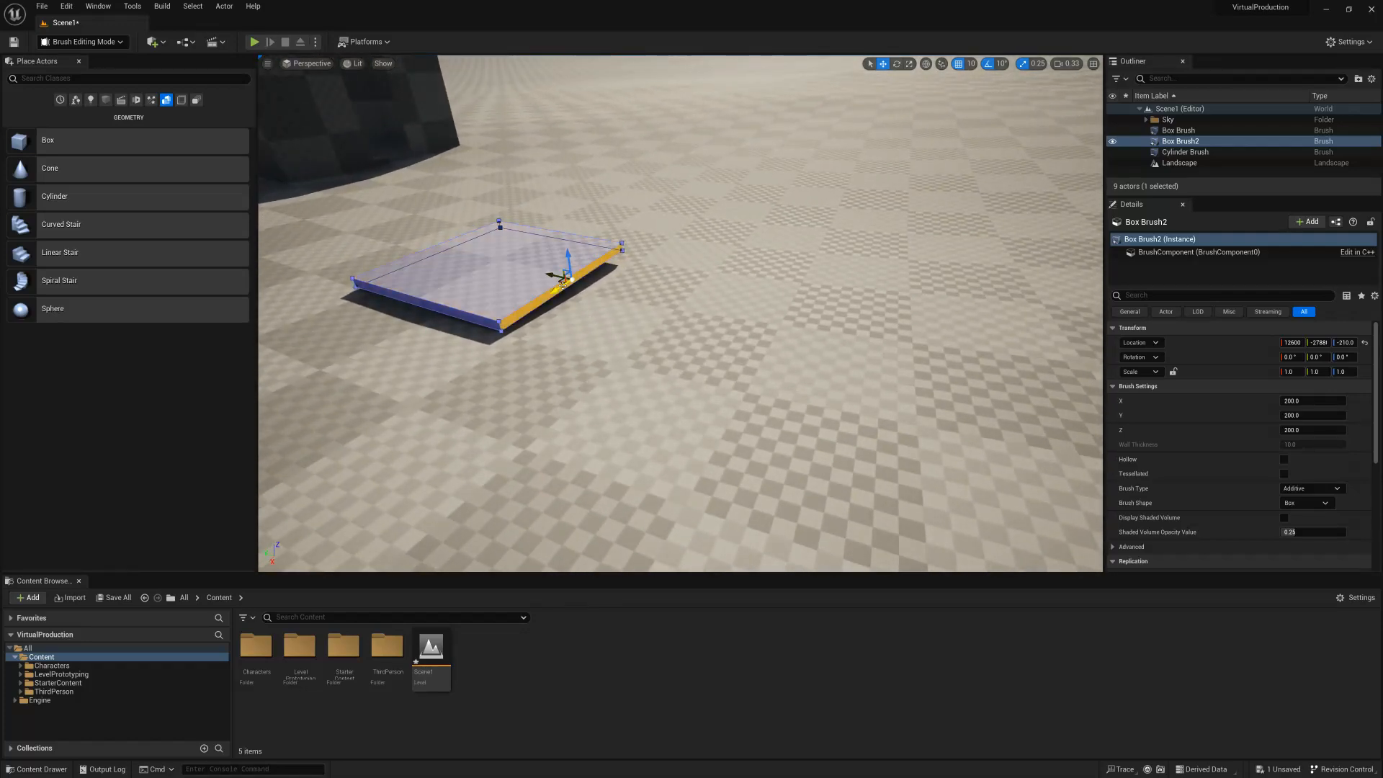
drag(554, 277, 1072, 391)
key(s)
right_drag(951, 260, 943, 257)
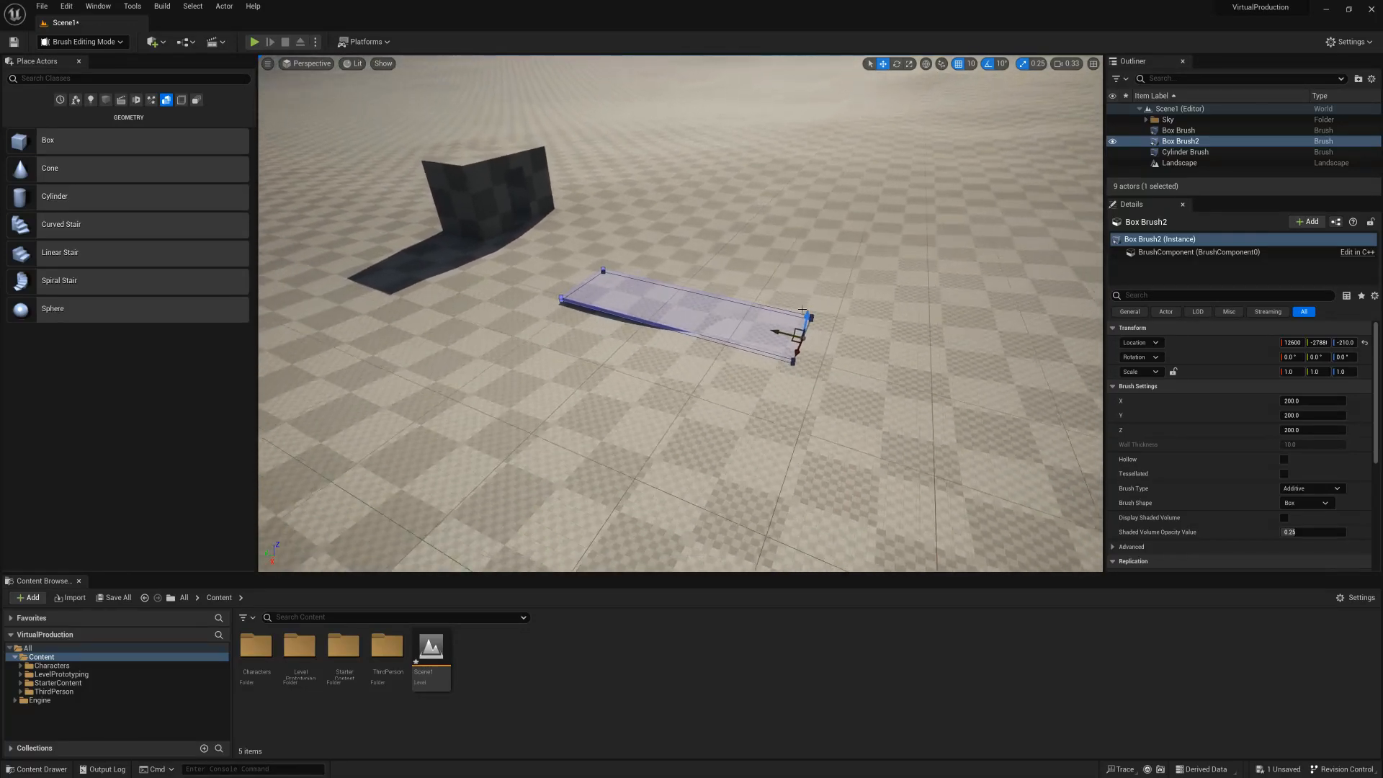
drag(780, 330, 1012, 349)
scroll(804, 349, down, 1)
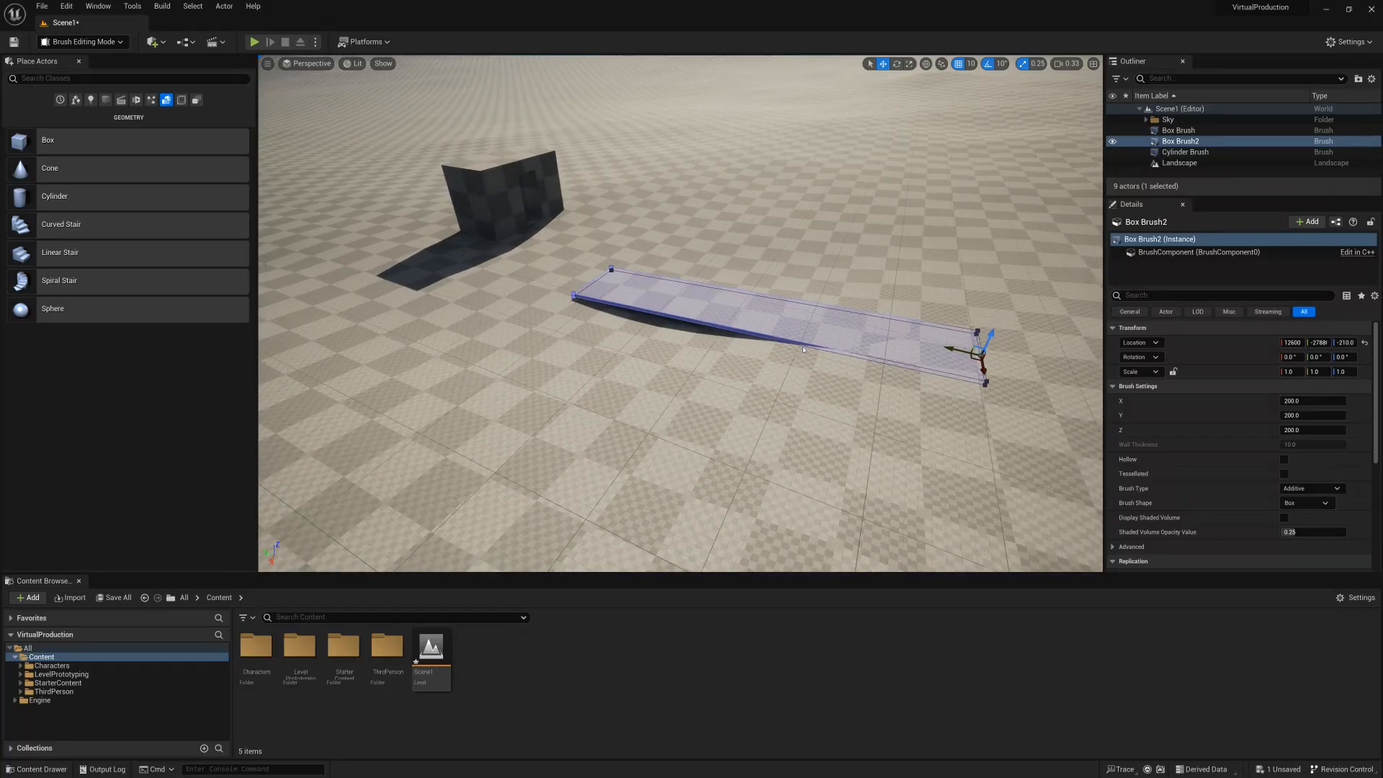
scroll(804, 349, down, 2)
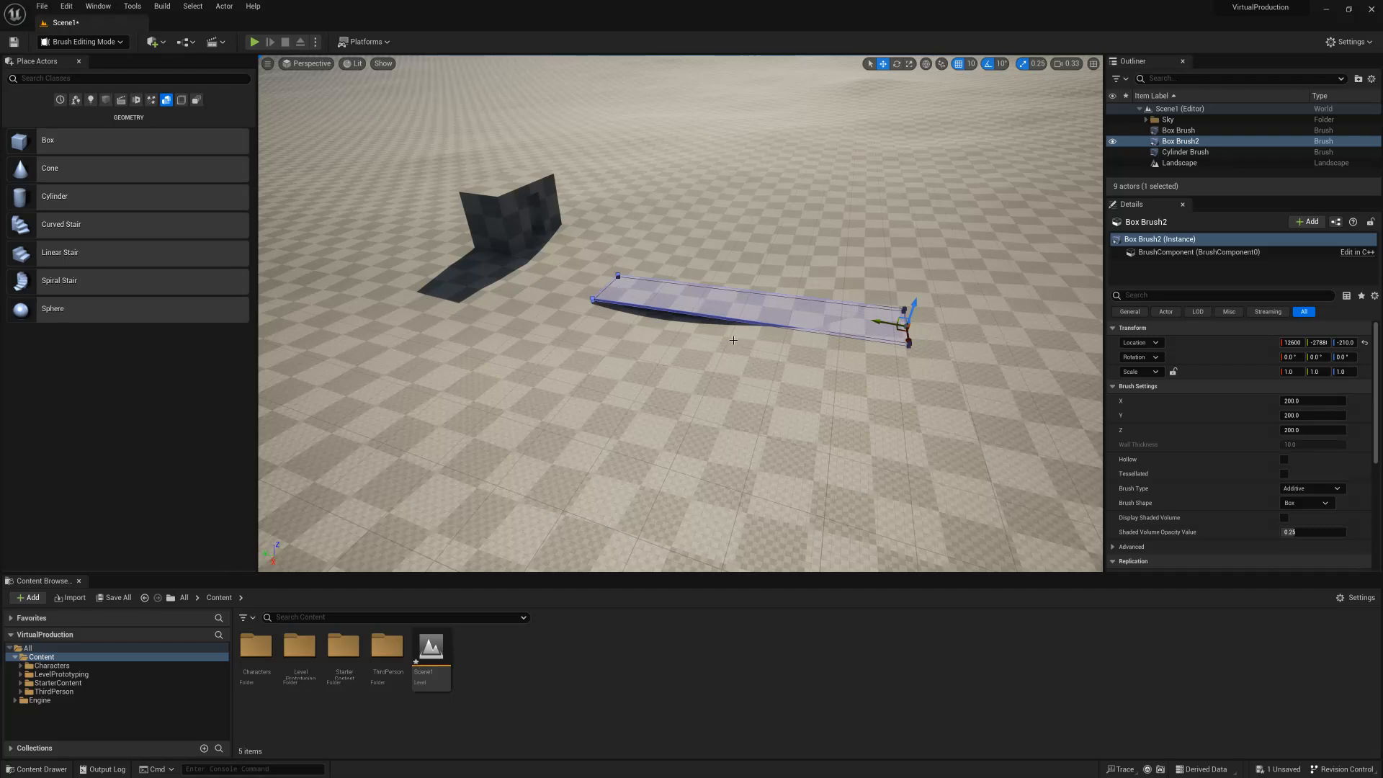
Pull the strip's long side face outward along the X axis to widen it into a broad floor.
scroll(733, 340, up, 4)
click(713, 288)
drag(763, 290, 667, 515)
scroll(736, 376, down, 5)
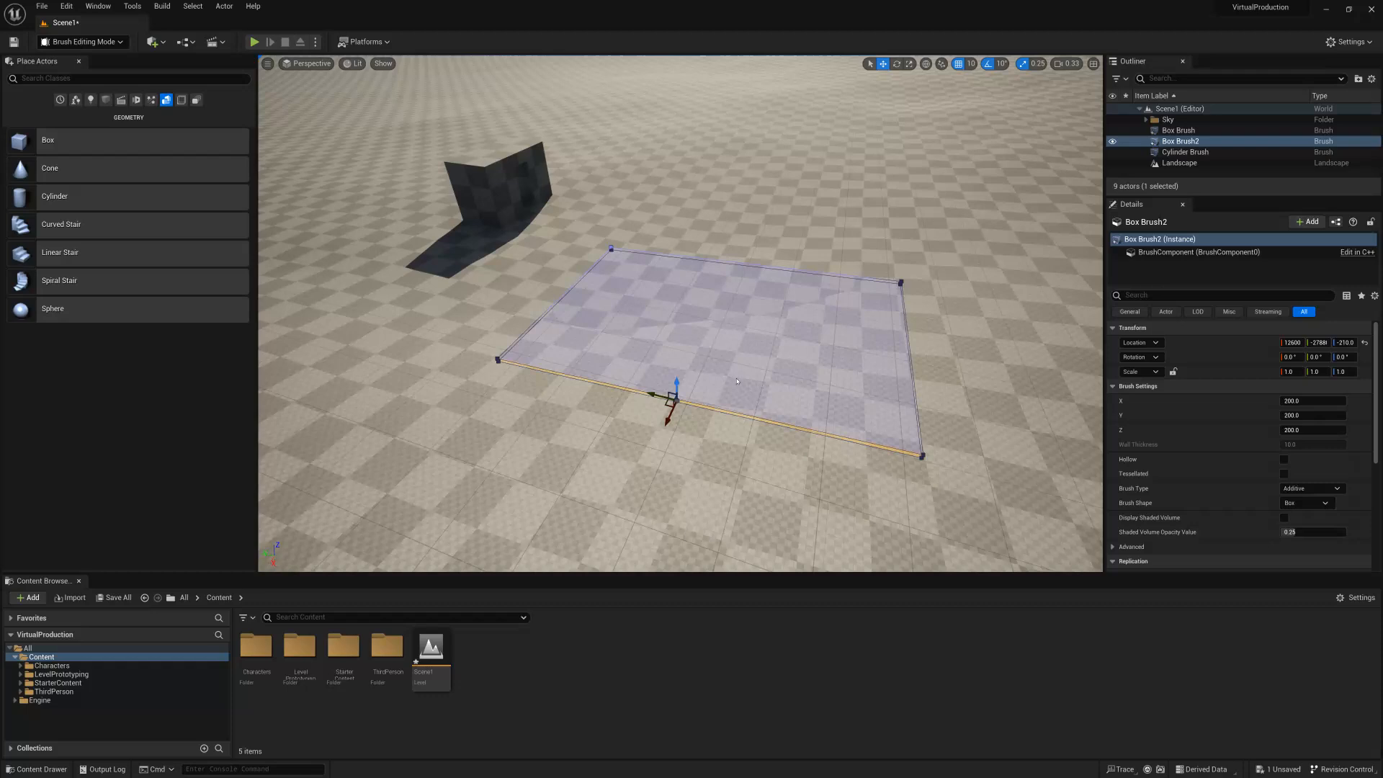
drag(665, 405, 607, 514)
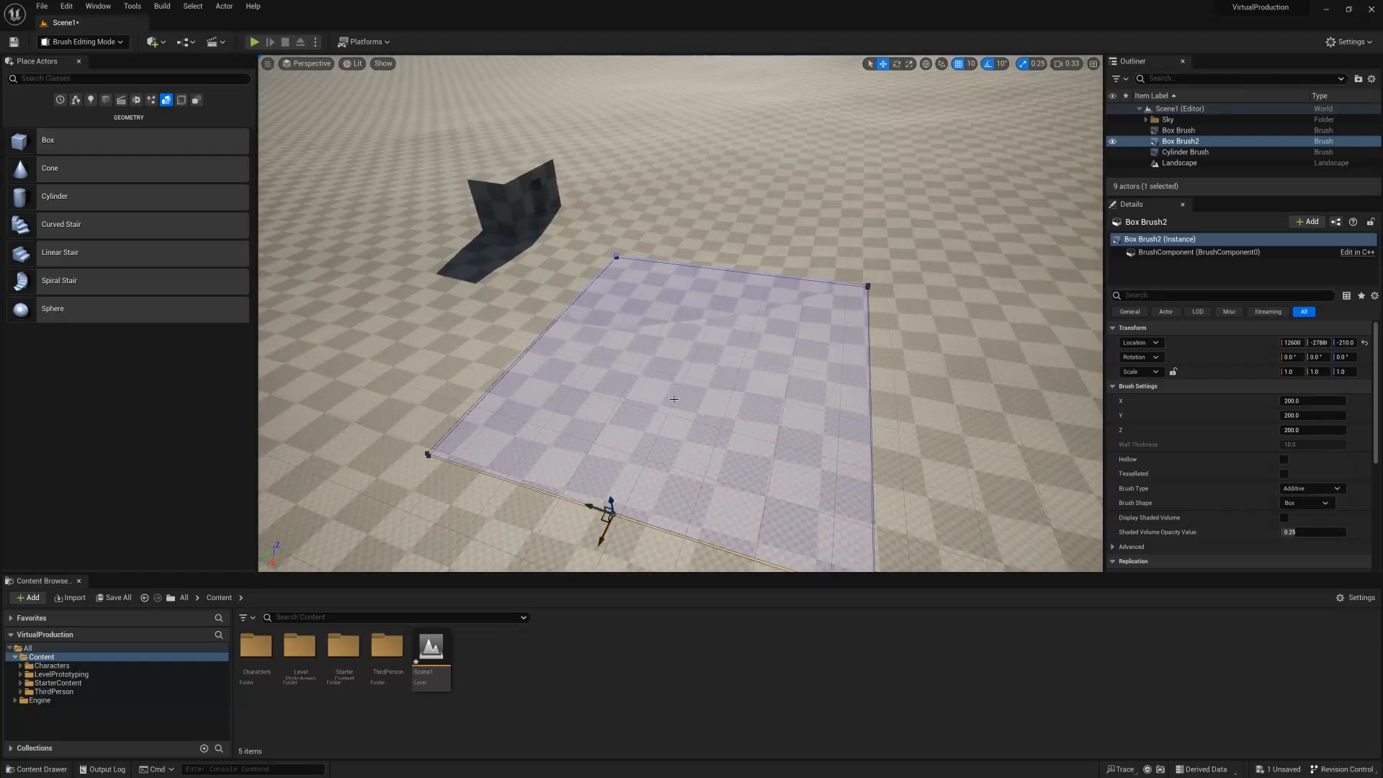
Select the top face of the floor slab and raise it slightly along the Z axis.
click(678, 385)
click(638, 285)
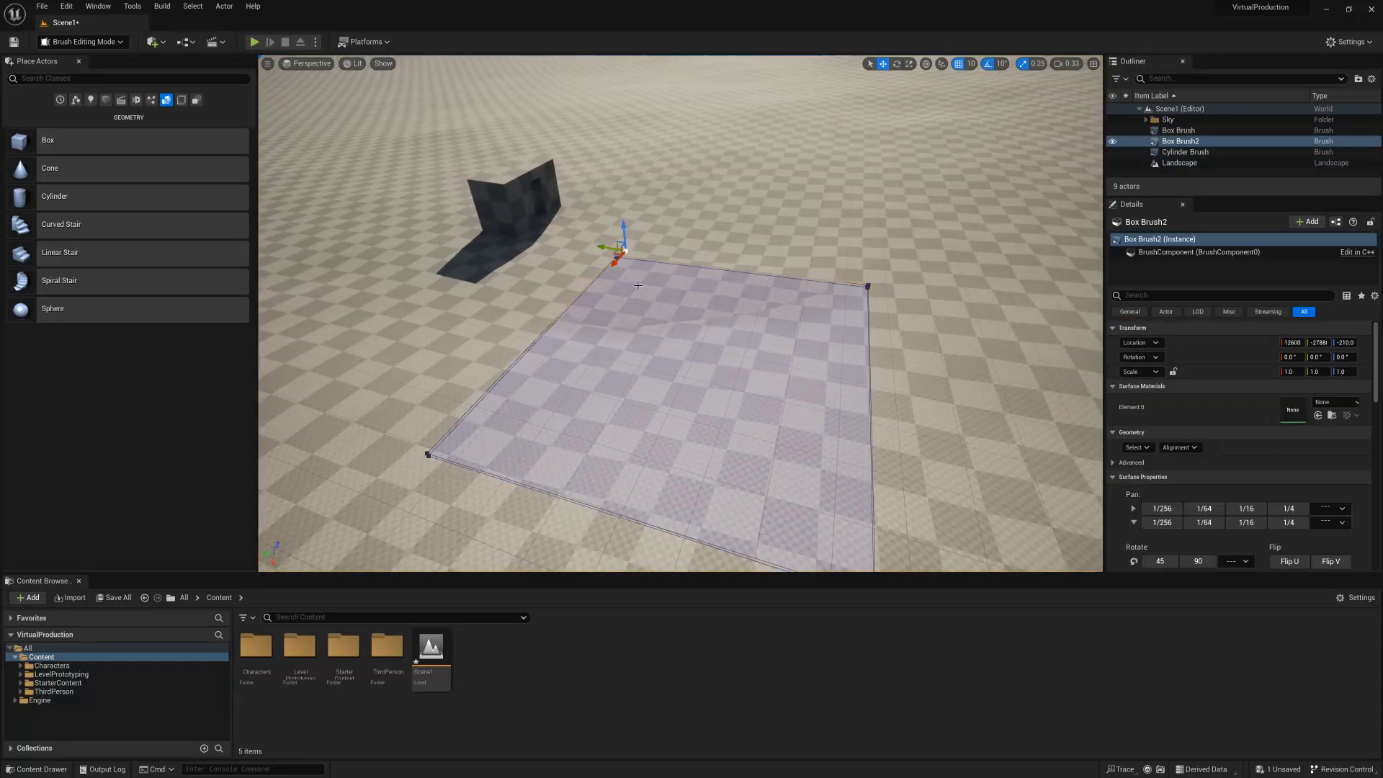
click(669, 352)
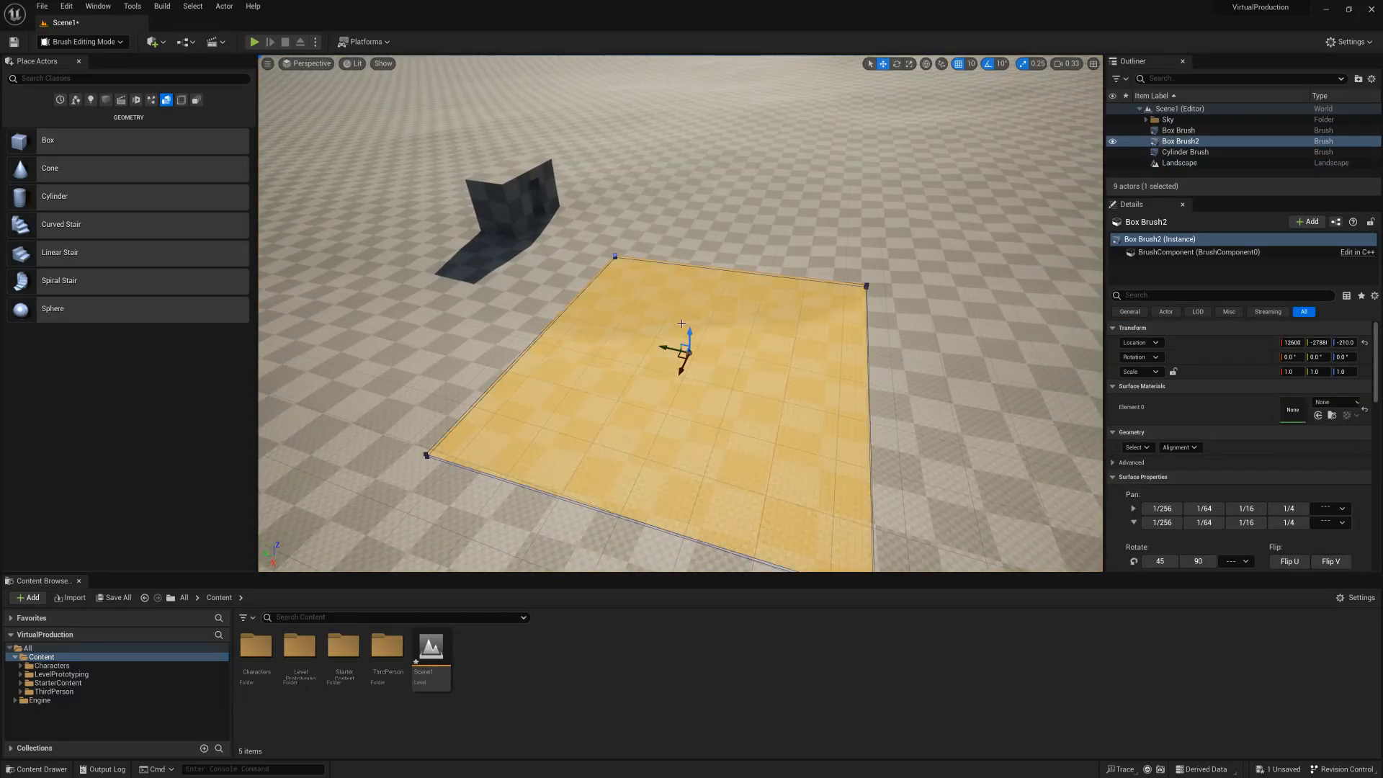
drag(691, 329, 691, 324)
mouse_move(738, 274)
right_down()
mouse_move(797, 328)
mouse_move(738, 273)
mouse_move(709, 324)
mouse_move(749, 263)
mouse_move(792, 252)
mouse_move(928, 252)
mouse_move(932, 288)
mouse_move(821, 252)
mouse_move(709, 286)
right_up()
Select the whole floor slab brush and raise it to a Z location of -160 above the landscape.
click(746, 470)
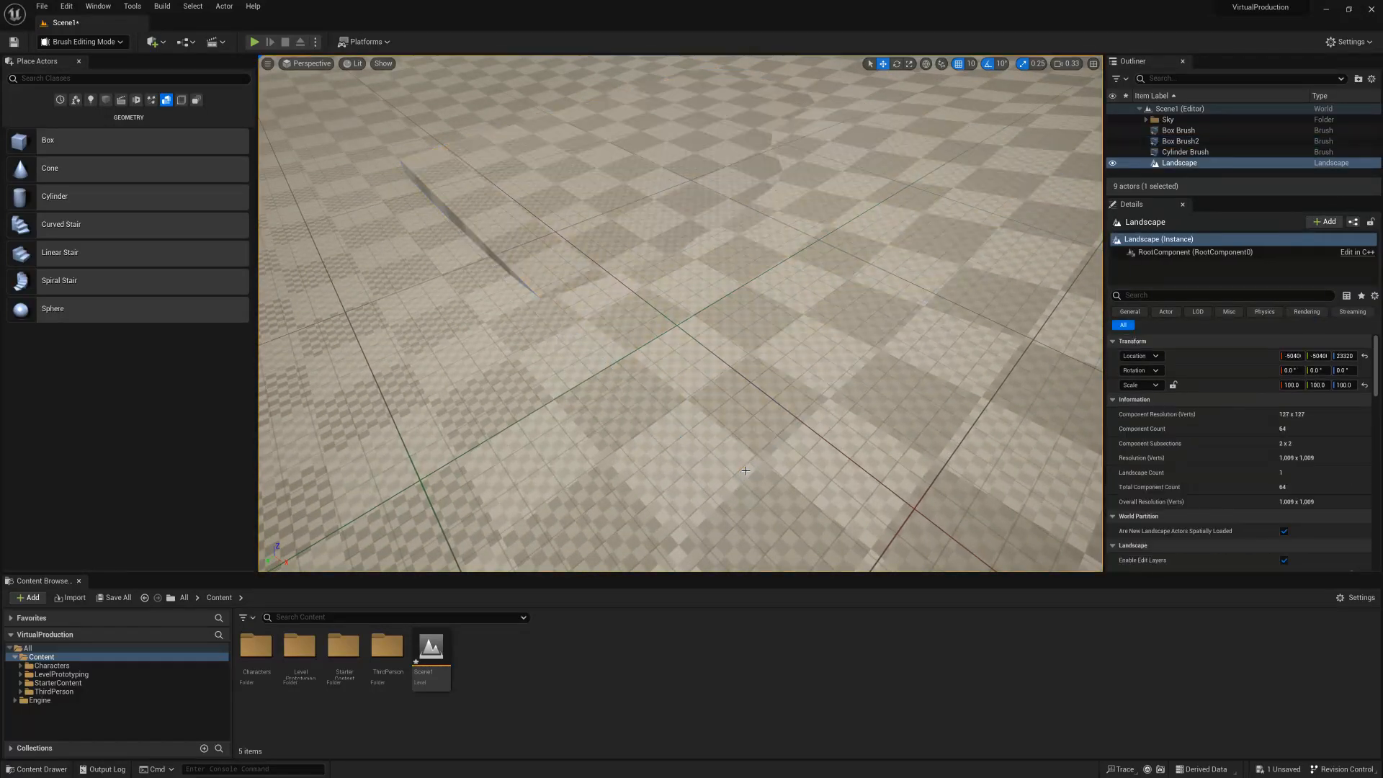
click(610, 226)
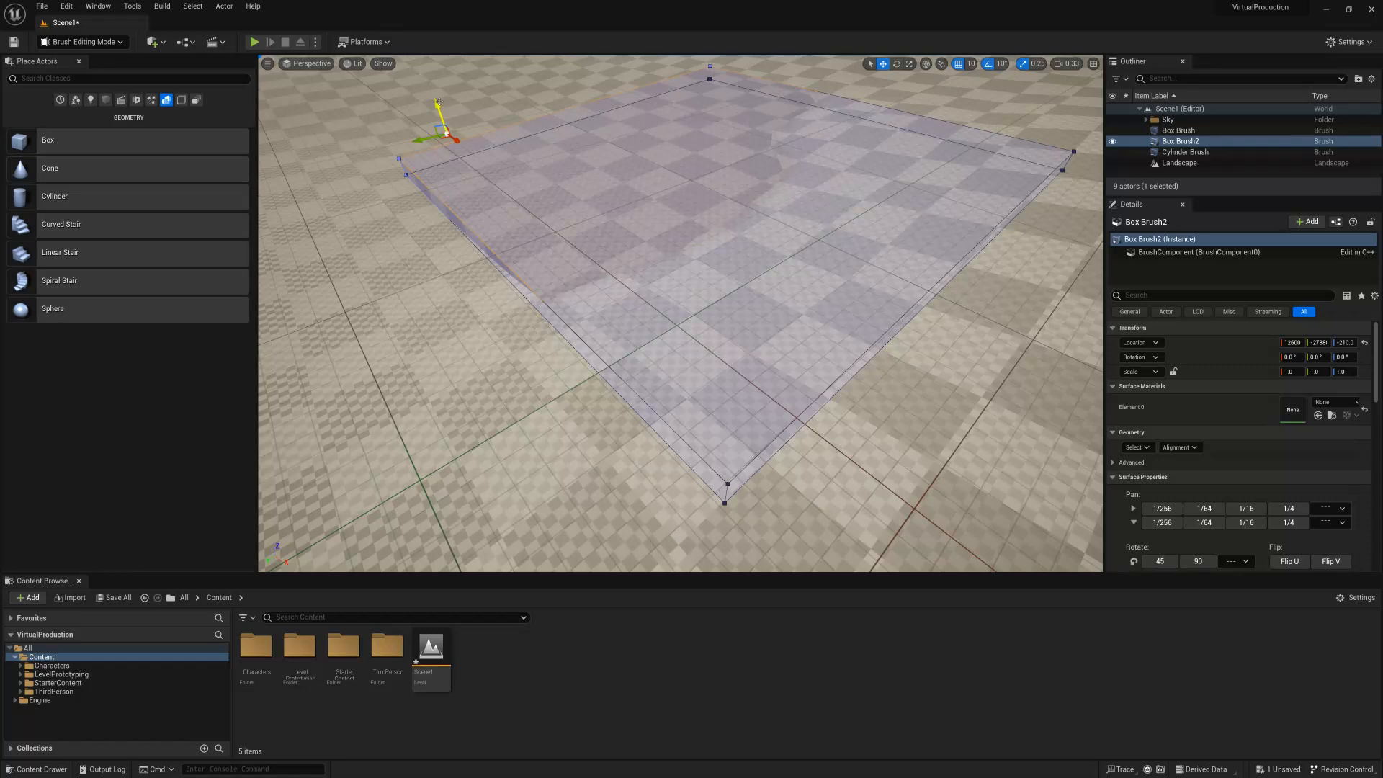
drag(436, 96, 619, 150)
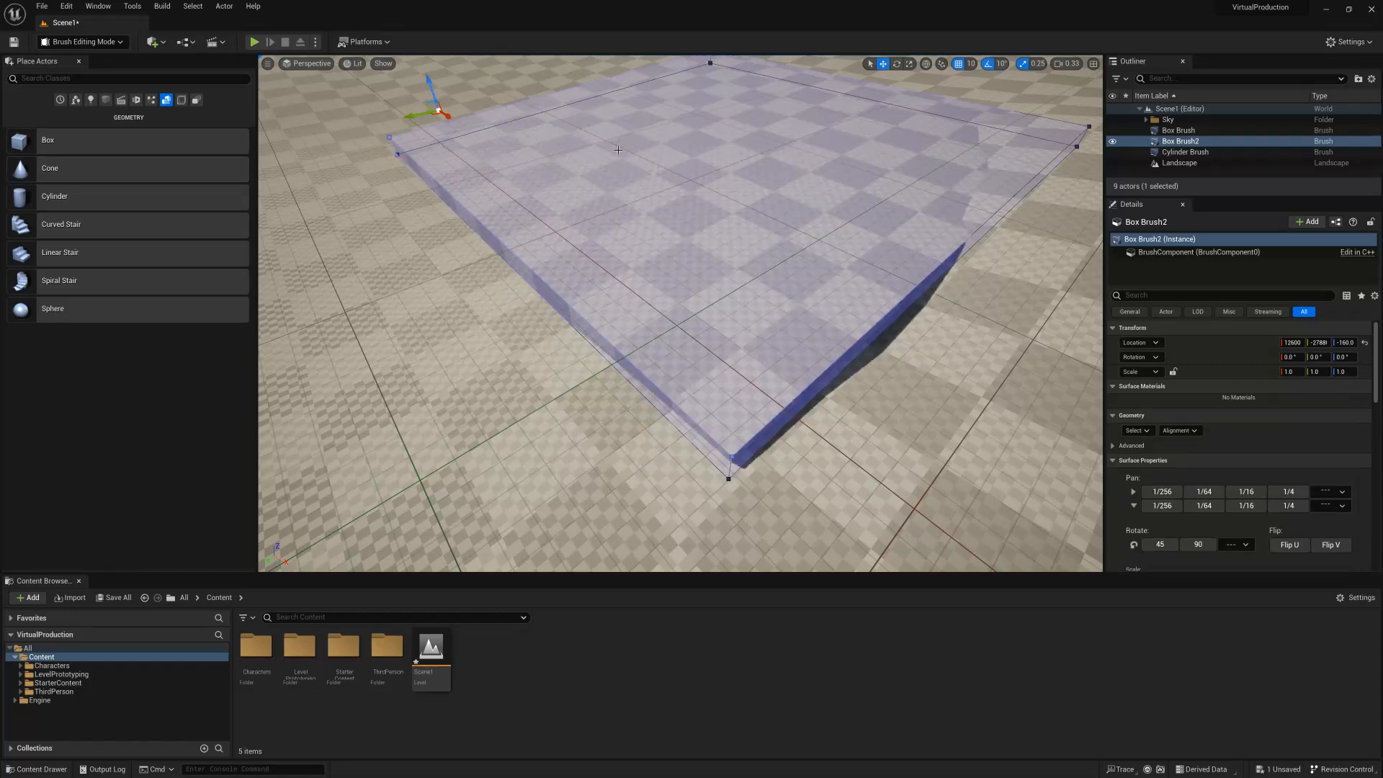
Select the floor slab's shaded side face and nudge it slightly upward.
click(974, 236)
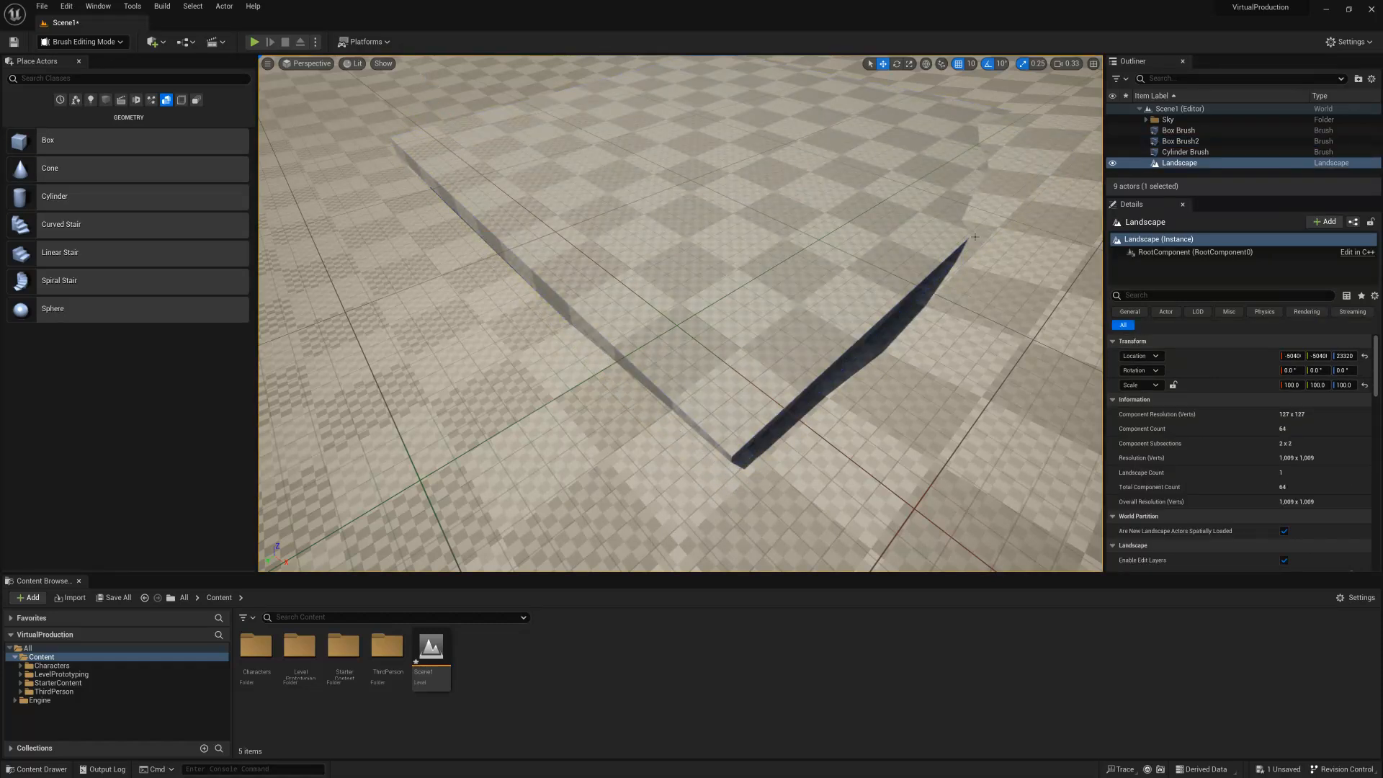
click(834, 368)
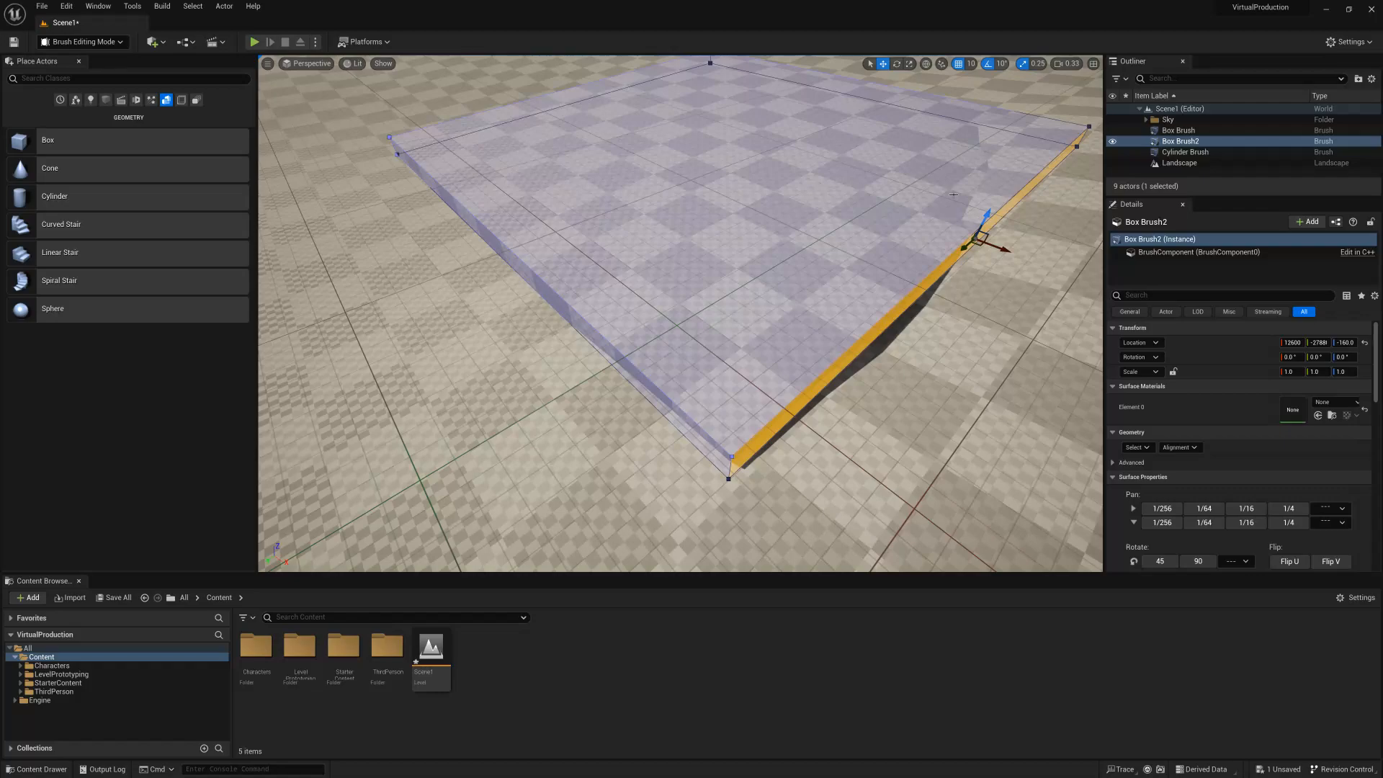
drag(989, 201, 990, 198)
mouse_move(860, 163)
right_down()
mouse_move(861, 137)
mouse_move(861, 163)
mouse_move(945, 173)
mouse_move(953, 192)
mouse_move(990, 173)
right_up()
Play the level to test the raised floor slab with the character, and stop the session.
click(253, 43)
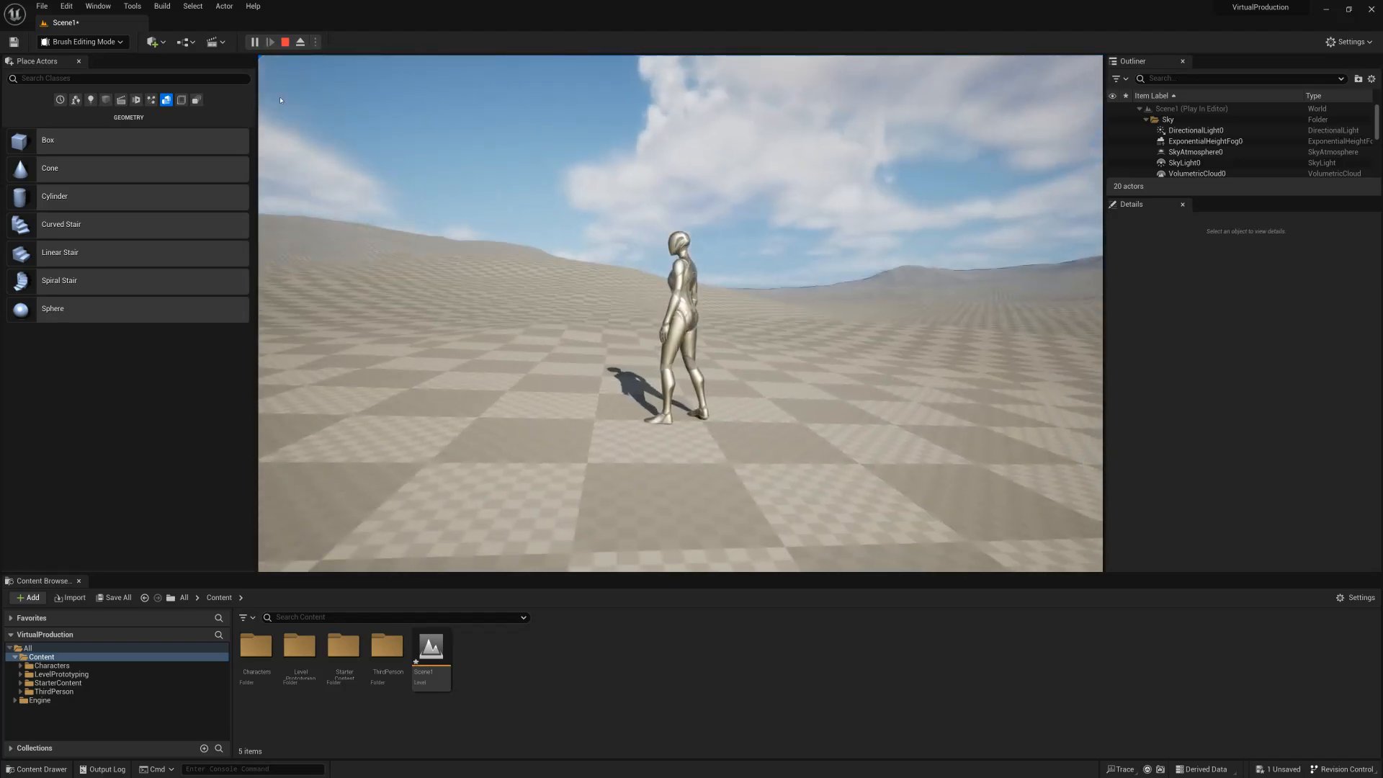
key(Escape)
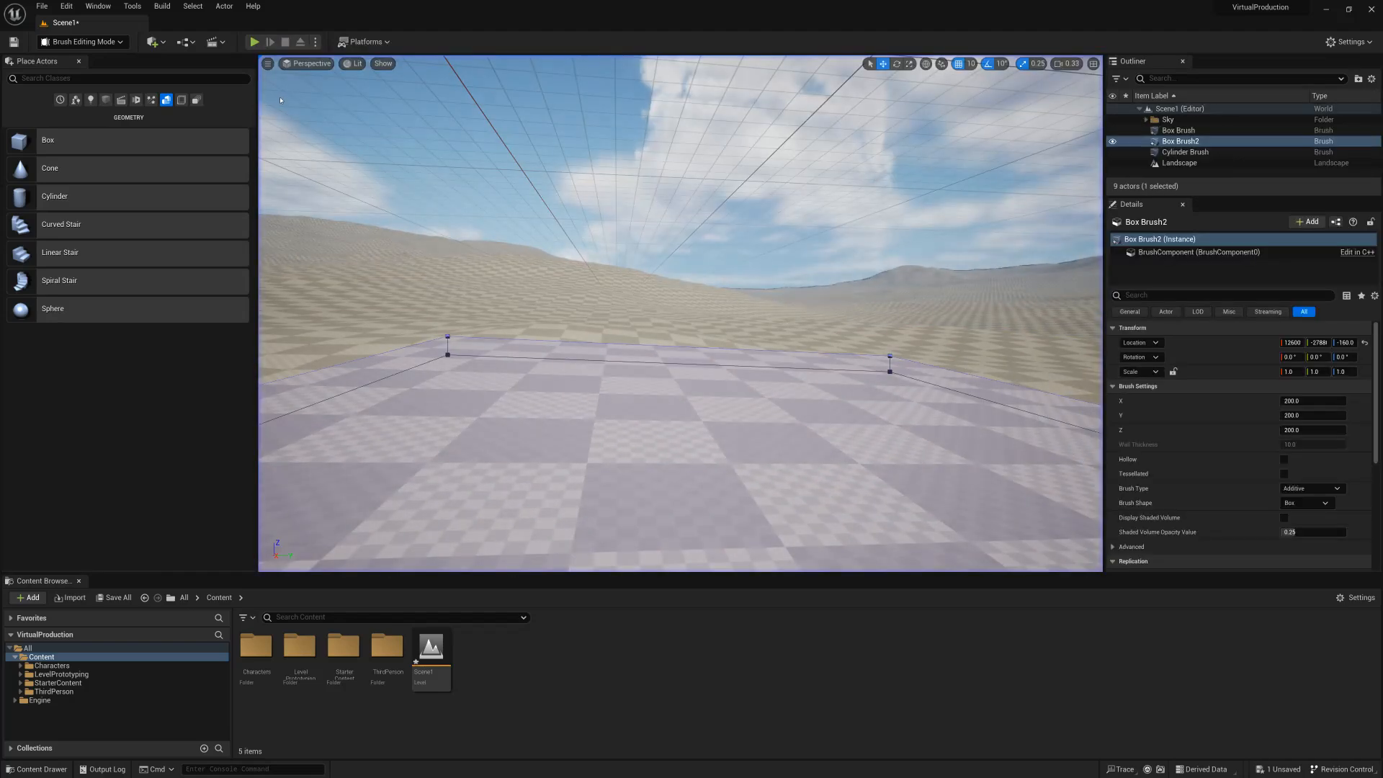